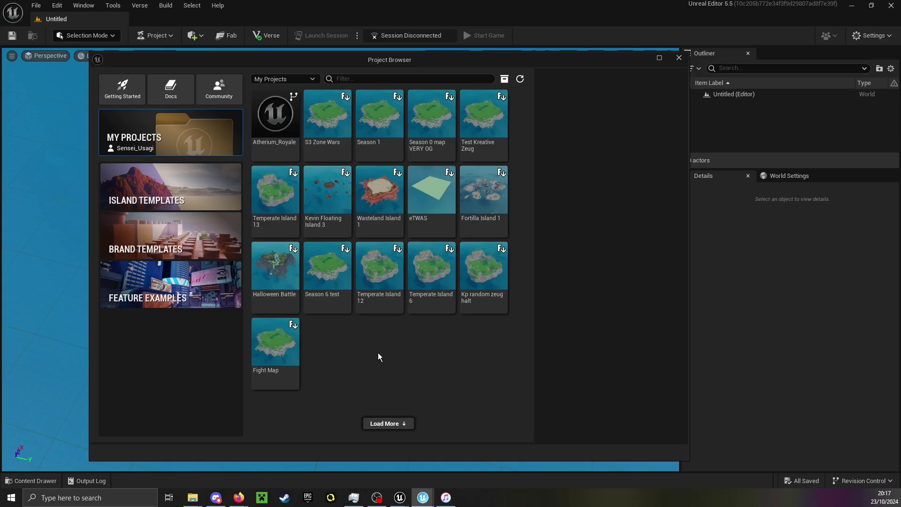
Create a new project named Terrain_CollectionV3 from the Blank island template
left_click(166, 198)
left_click(345, 161)
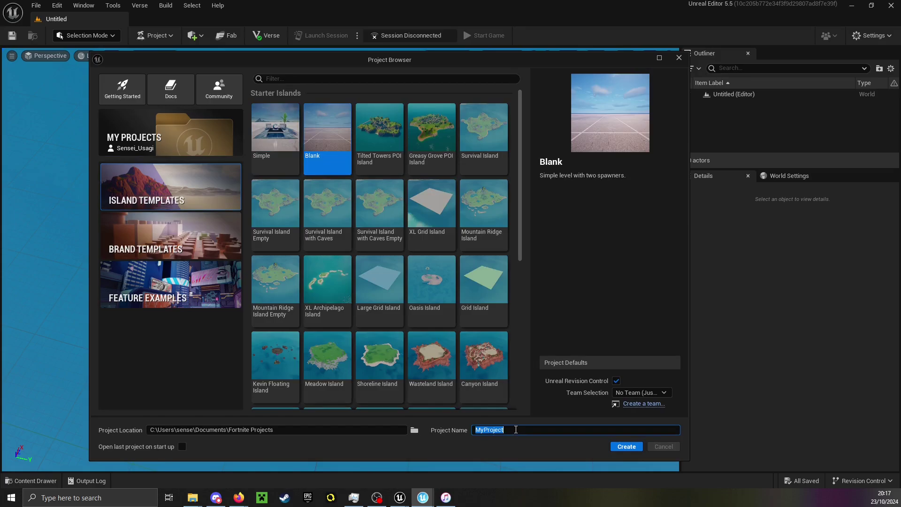
type("Terrain")
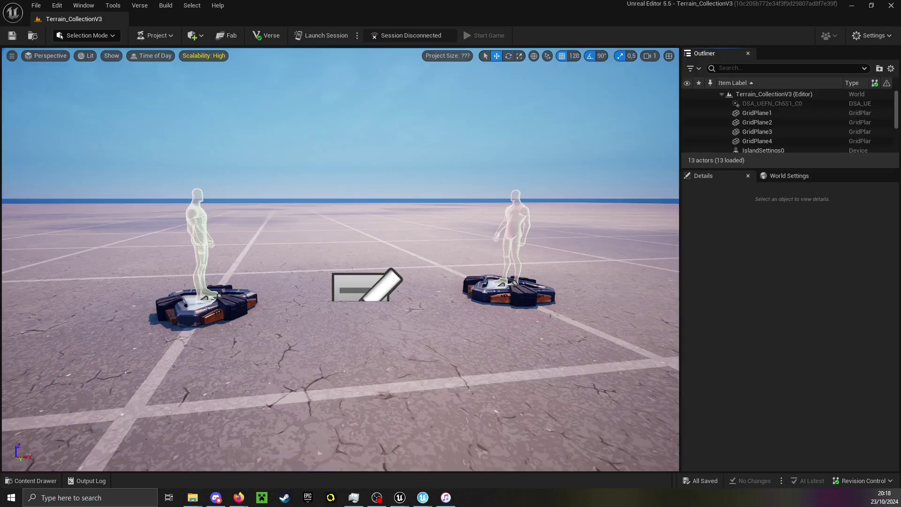
Switch to File Explorer and copy the ported assets folder from the V3 folder
key("alt+Tab")
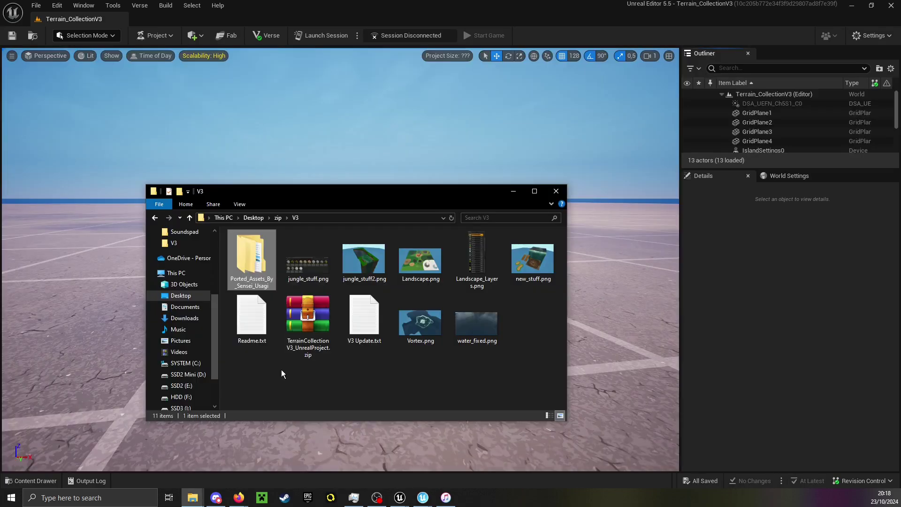
right_click(253, 282)
left_click(277, 233)
left_click(276, 232)
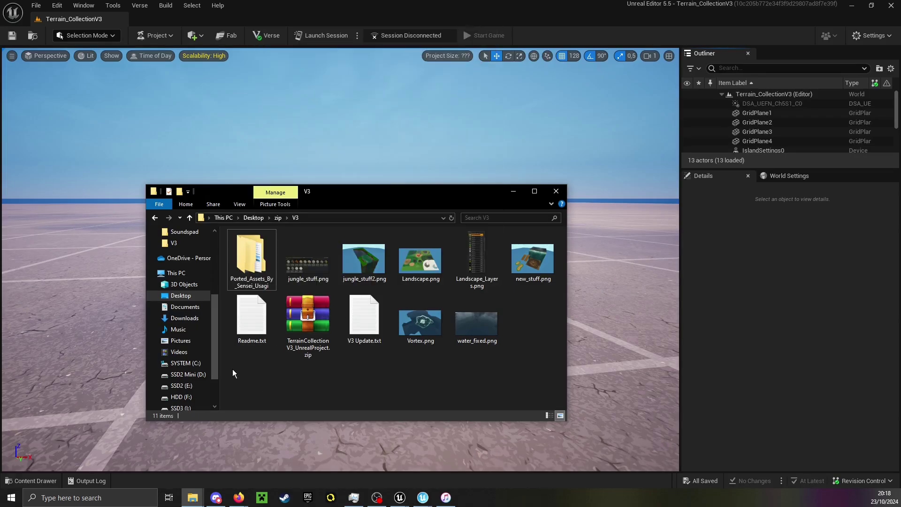
Paste the ported assets folder into the Content folder inside Terrain_CollectionV3's Plugins directory under Documents\Fortnite Projects
left_click(185, 308)
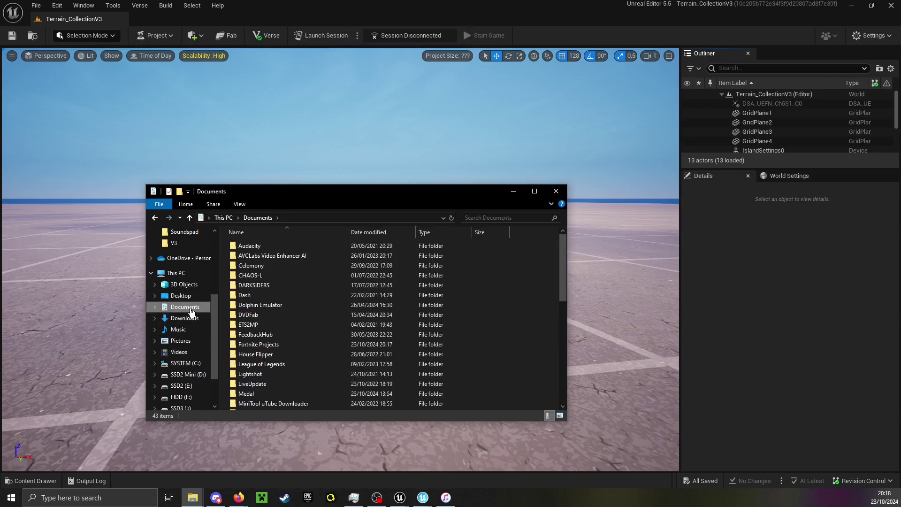
double_click(275, 344)
left_click(271, 257)
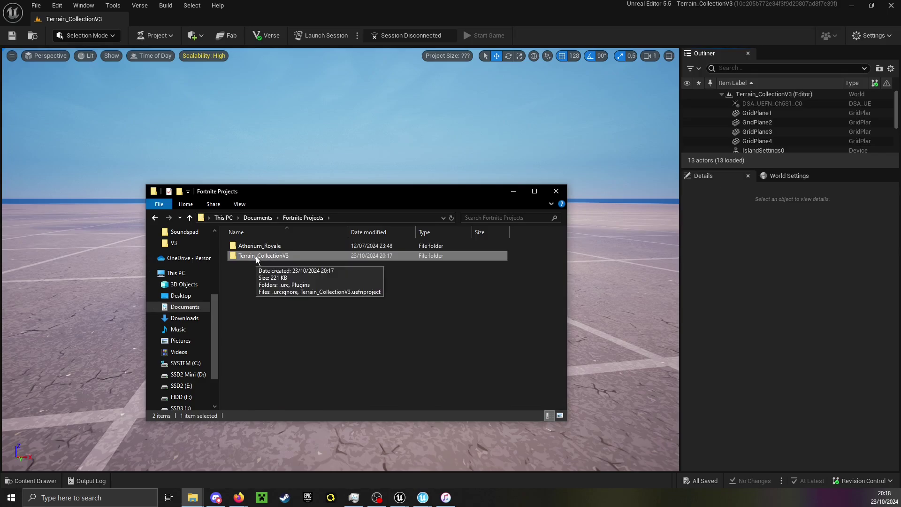
double_click(257, 256)
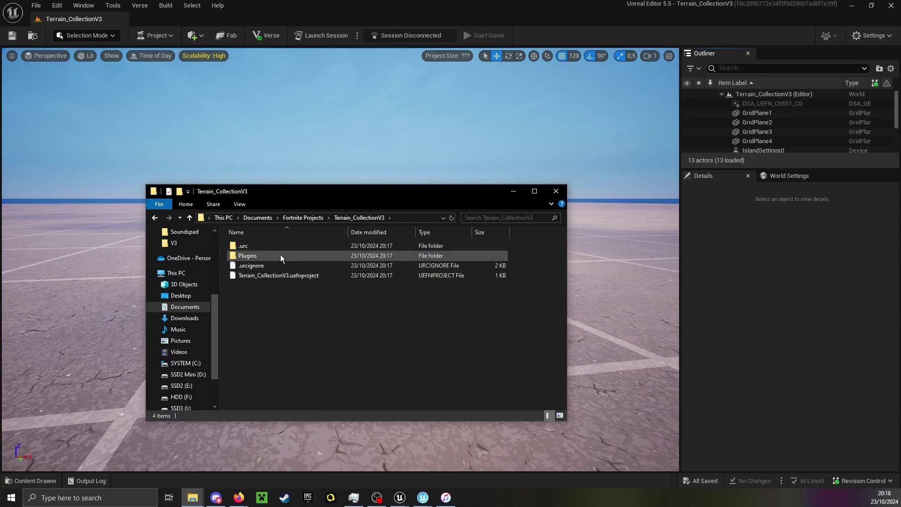
double_click(281, 255)
double_click(277, 246)
double_click(277, 246)
key("alt+Left")
double_click(260, 246)
right_click(278, 323)
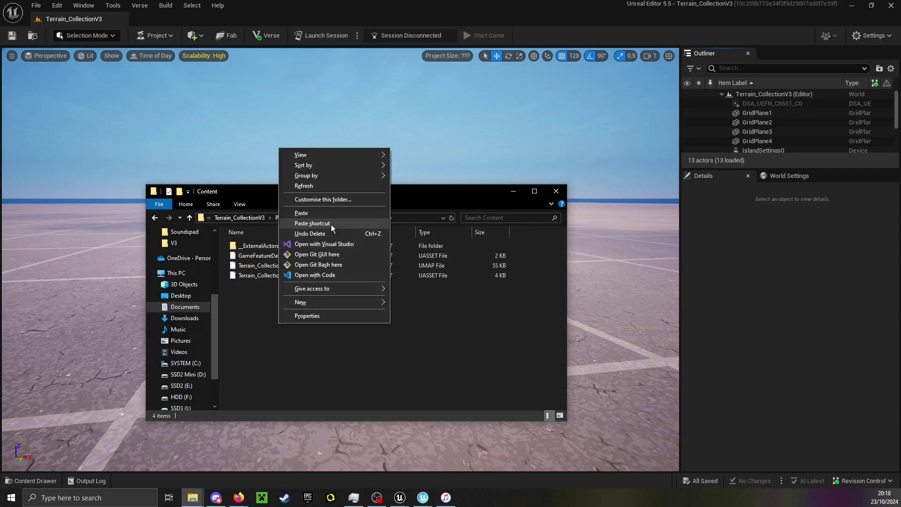
left_click(311, 213)
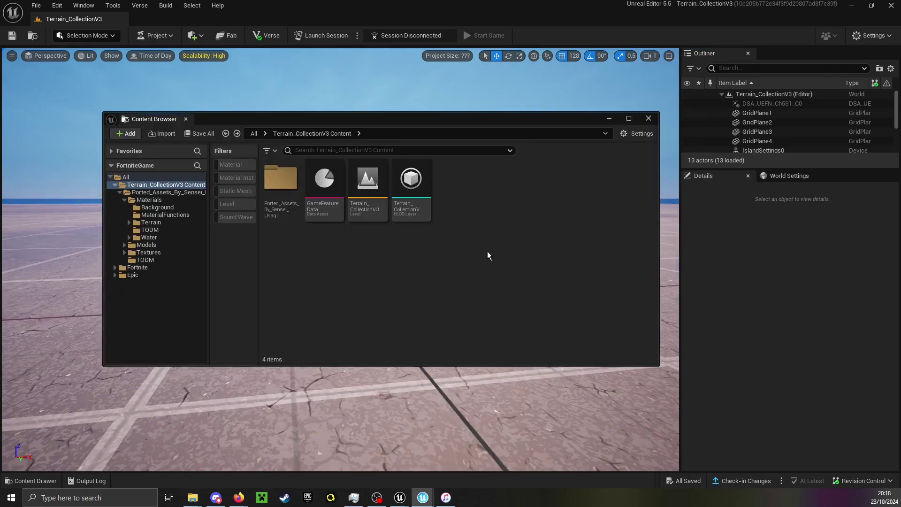
In the editor, browse the ported Materials folder, checking its MaterialFunctions and Terrain subfolders
double_click(281, 213)
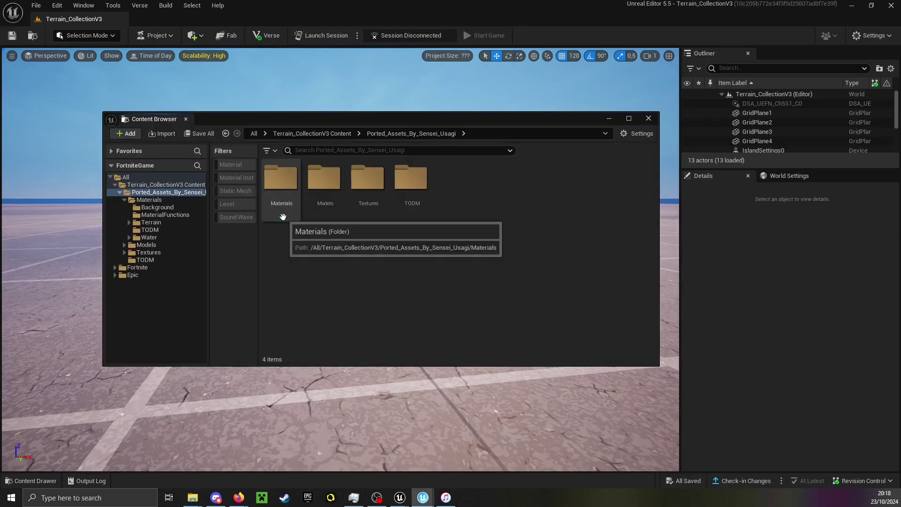
double_click(283, 216)
double_click(324, 197)
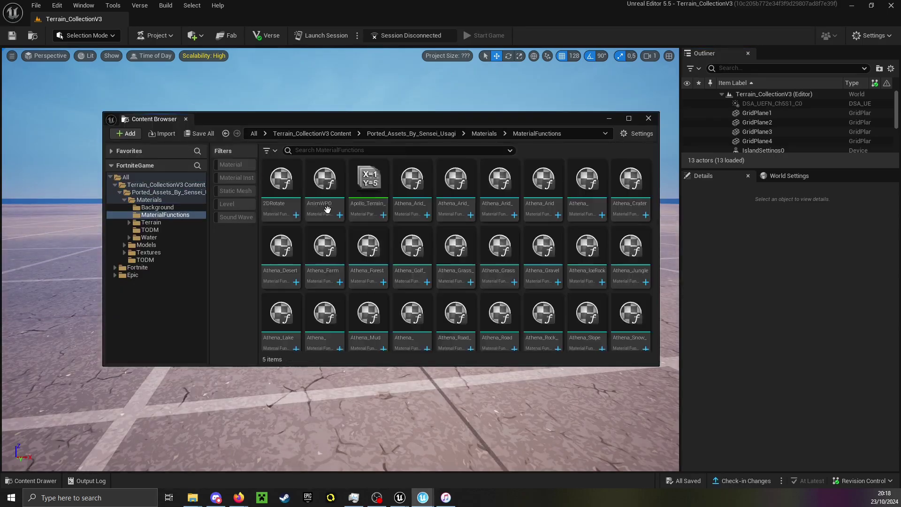
key("alt+Left")
double_click(365, 197)
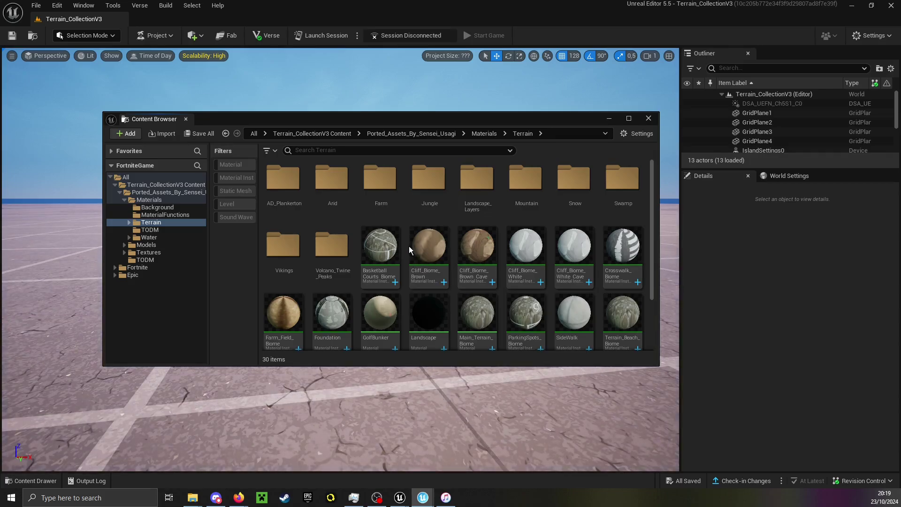
Place the GeoSlope_Cap mesh from Models/Terrain/GeoSlope in the level and raise it to a height of 256
key("alt+Left")
key("alt+Left")
double_click(326, 197)
double_click(411, 204)
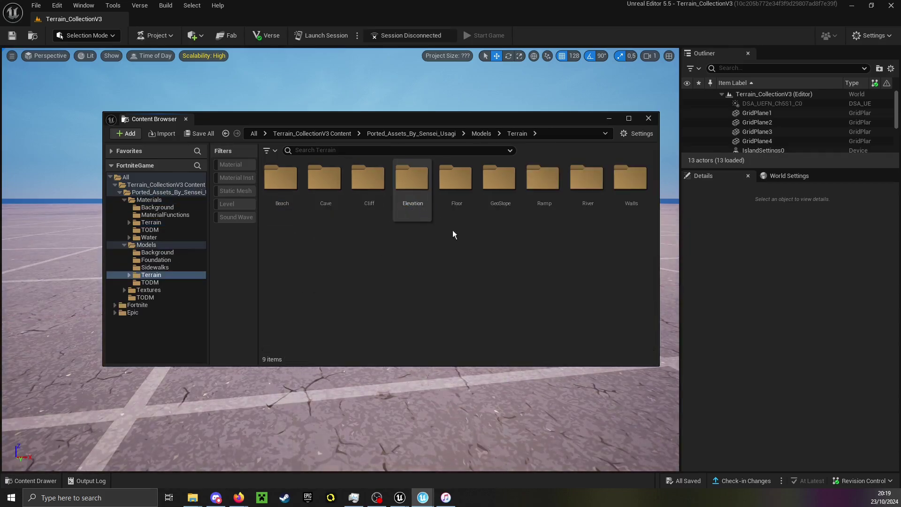
double_click(498, 197)
left_click_drag(440, 121, 900, 121)
left_click_drag(900, 190, 389, 314)
left_click_drag(368, 263, 369, 108)
key("d")
scroll(419, 326, "up", 2)
right_click_drag(420, 326, 413, 320)
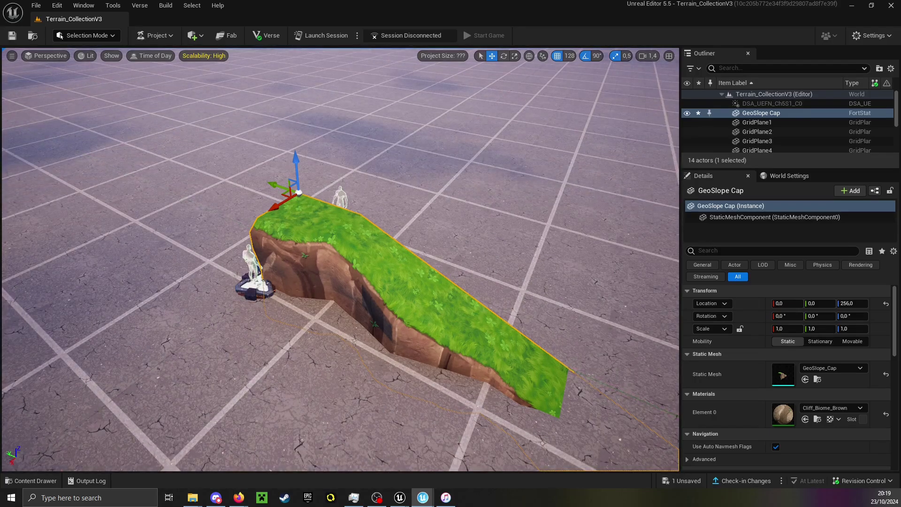
Examine the wall and cave meshes in the Walls and Cave folders of the terrain models
left_click_drag(0, 133, 494, 117)
key("alt+Left")
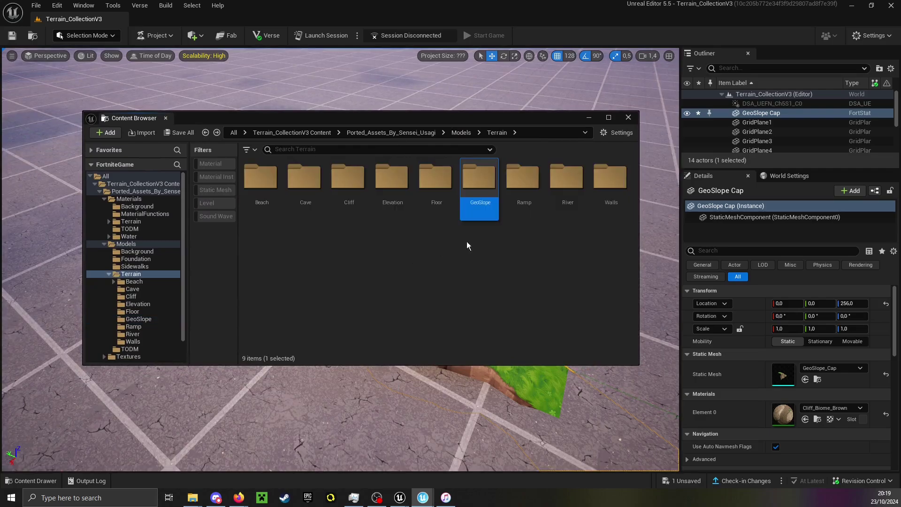
double_click(610, 178)
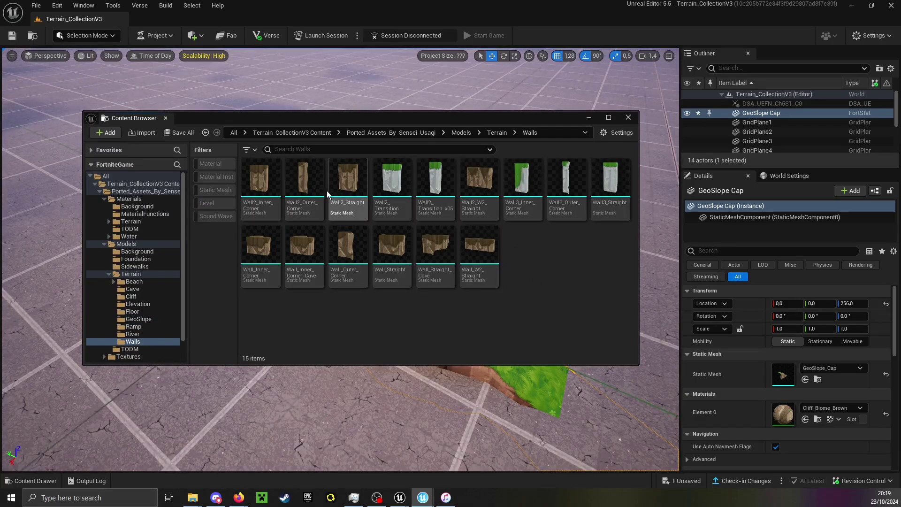
mouse_move(429, 204)
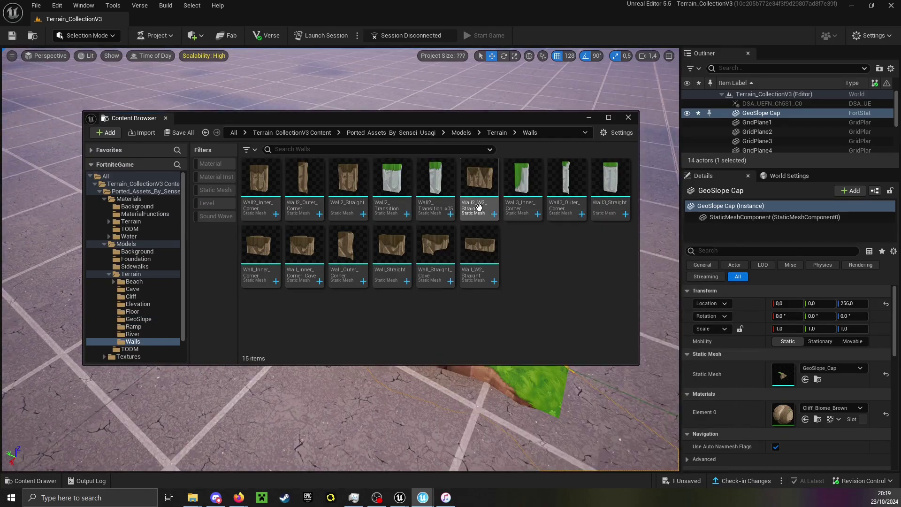
key("alt+Left")
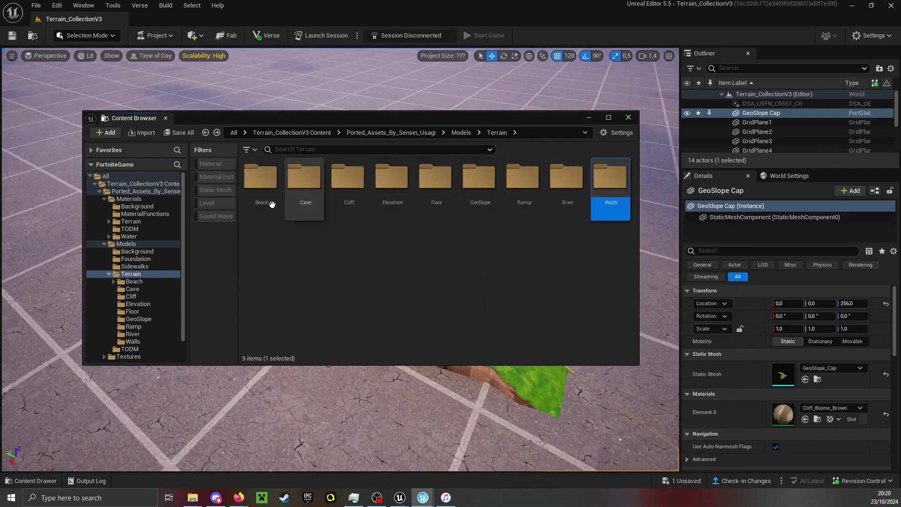
double_click(303, 209)
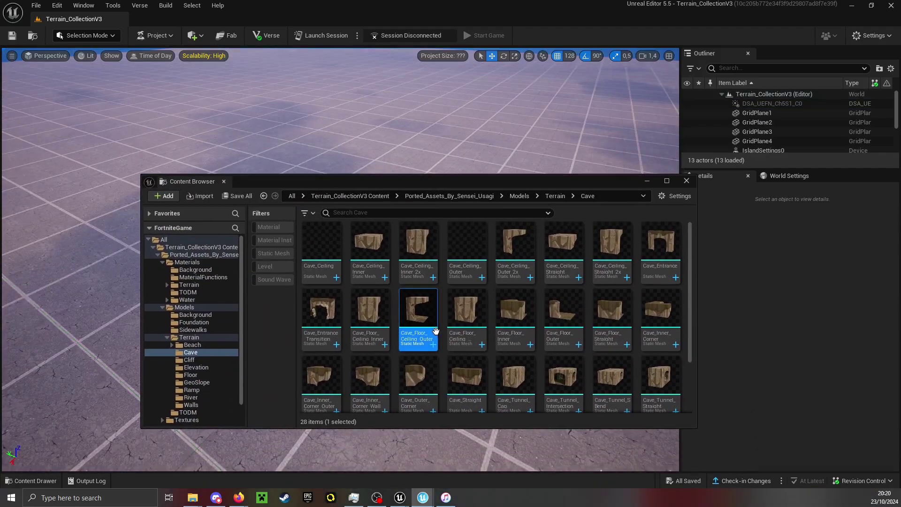
Place the Vortex_Water mesh from the Beach/Leaky_Lake folder in the level at about -1408, 1280, 0
key("alt+Left")
double_click(329, 262)
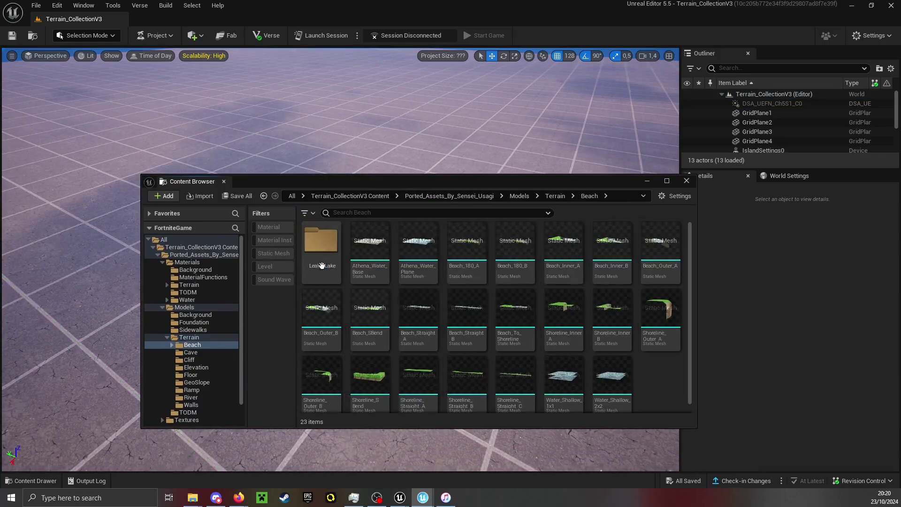
double_click(317, 267)
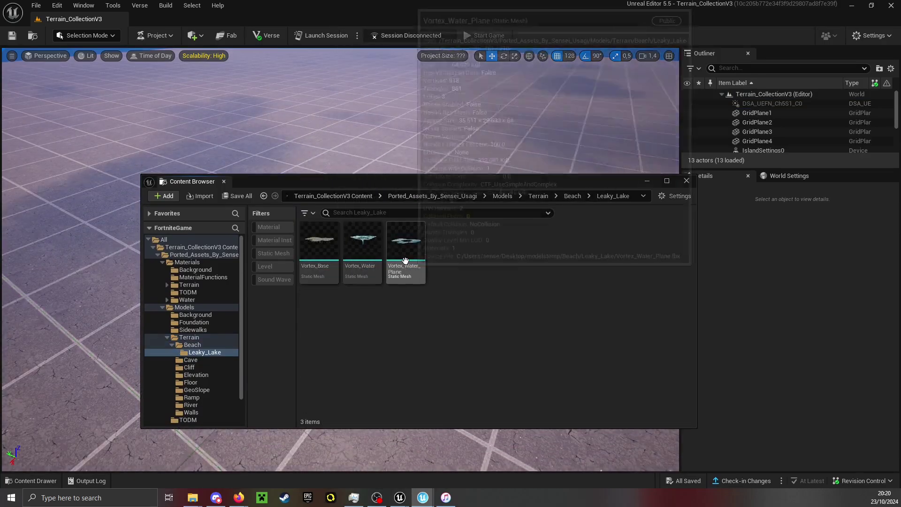
left_click(362, 244)
left_click_drag(339, 145, 336, 144)
left_click_drag(406, 184, 515, 462)
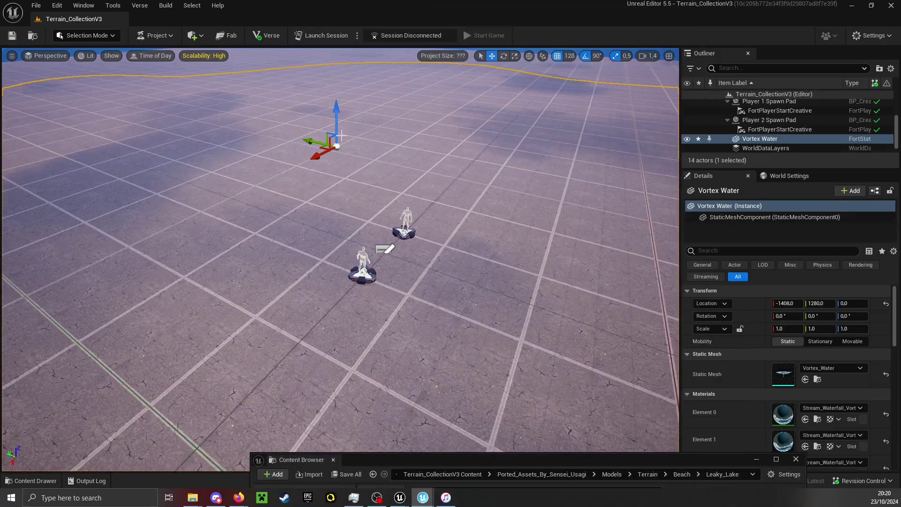
Raise the Vortex Water mesh above the grid floor to a height of about 2816 and inspect it
left_click_drag(334, 117, 332, 52)
right_click_drag(332, 75, 380, 183)
scroll(380, 183, "up", 1)
key("s")
left_click_drag(380, 183, 388, 89)
key("a")
mouse_move(378, 223)
right_mouse_down()
mouse_move(379, 237)
mouse_move(361, 238)
mouse_move(389, 229)
mouse_move(378, 248)
mouse_move(379, 225)
mouse_move(380, 233)
right_mouse_up()
key("w")
scroll(378, 238, "up", 10)
key("s")
scroll(378, 239, "up", 1)
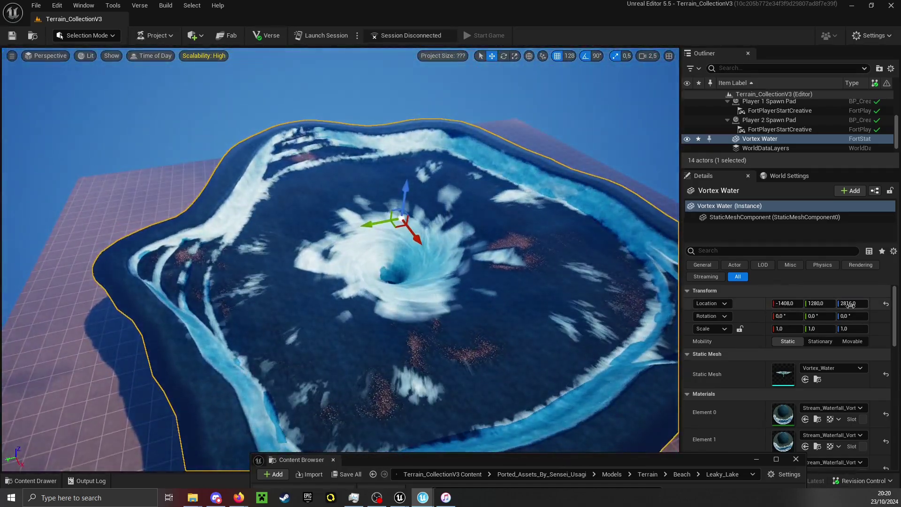
Set the Vortex Water mesh's Z location to 0
left_click(852, 304)
type("0")
key("Return")
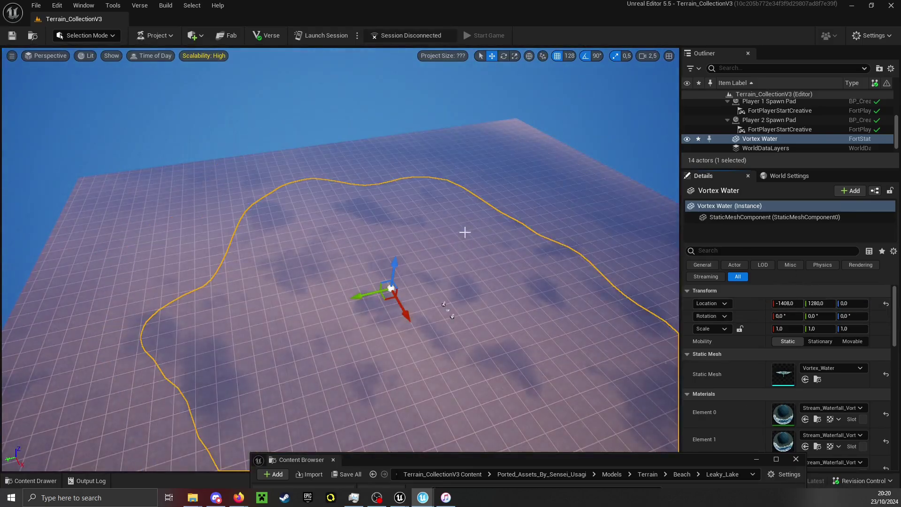
key("w")
mouse_move(418, 233)
right_mouse_down()
mouse_move(437, 277)
mouse_move(427, 225)
mouse_move(427, 277)
mouse_move(446, 295)
mouse_move(488, 276)
mouse_move(497, 291)
mouse_move(418, 232)
right_mouse_up()
key("w")
Examine the Jungle material folders under both Materials/Water and Materials/Terrain
left_click_drag(420, 459, 329, 228)
left_click(465, 359)
scroll(225, 403, "down", 2)
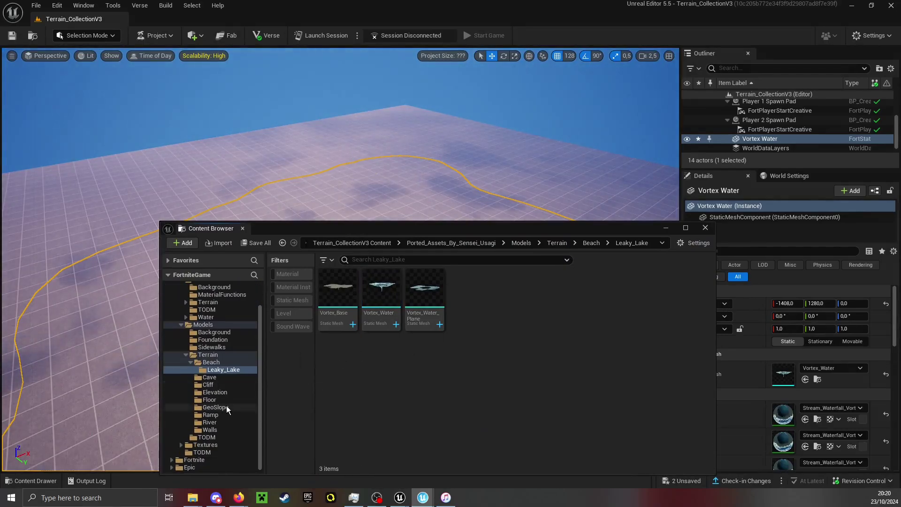
left_click(186, 317)
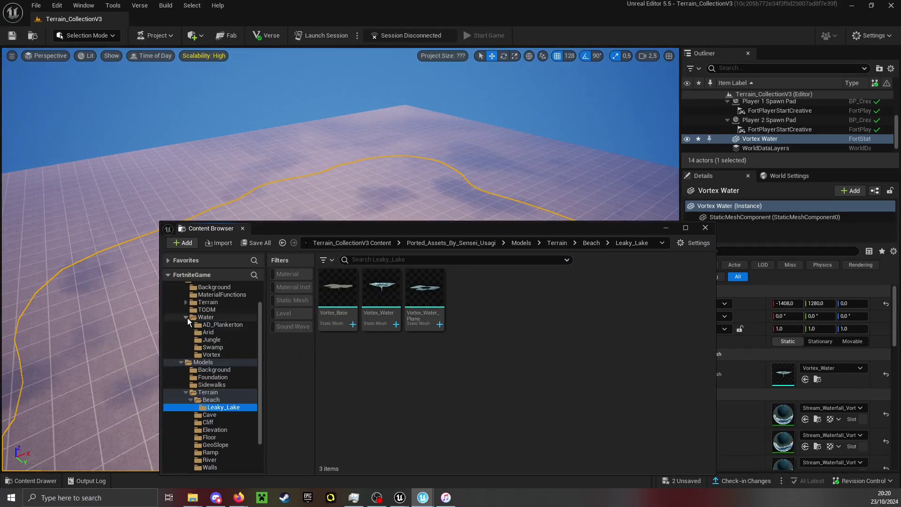
left_click(210, 340)
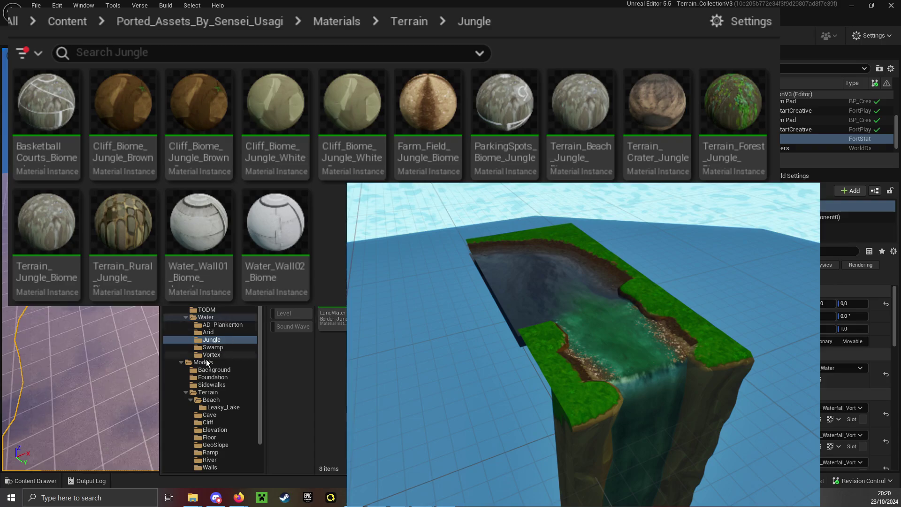
scroll(207, 362, "up", 2)
left_click(187, 332)
left_click(211, 362)
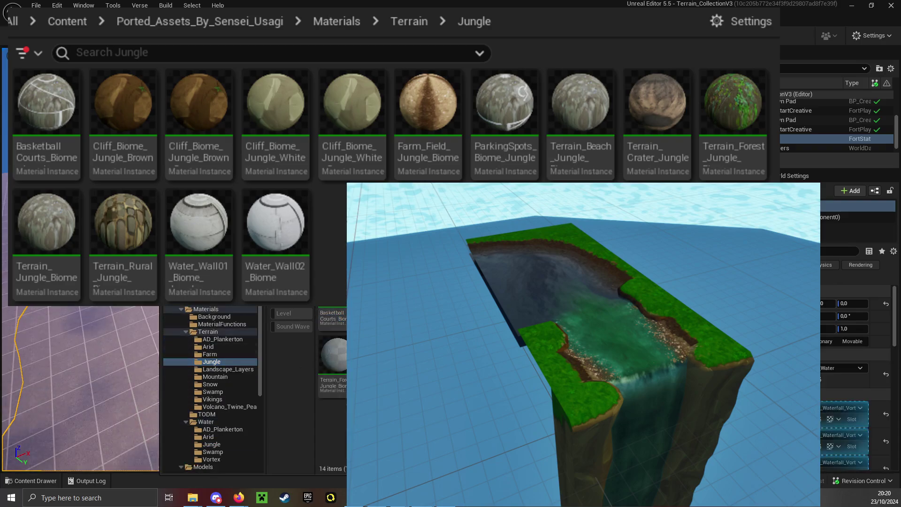
scroll(226, 427, "down", 5)
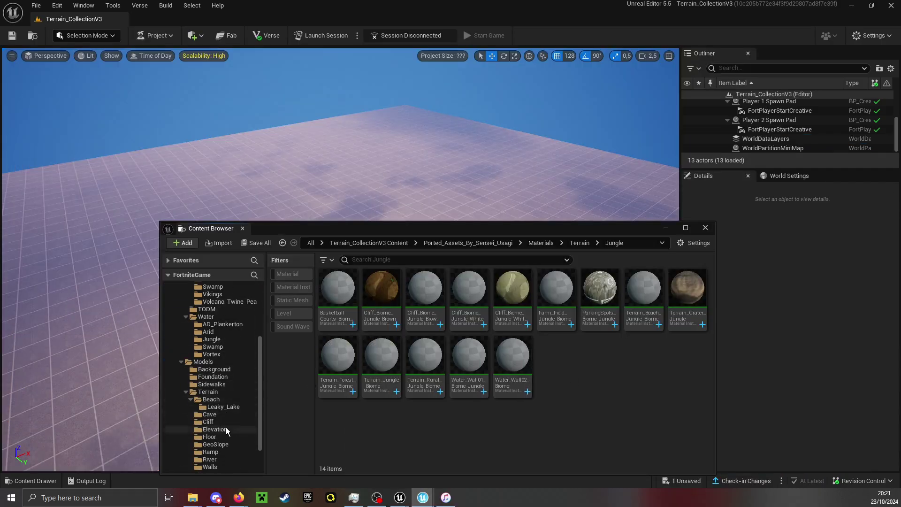
Place the Floor_Crater mesh from Models/Terrain/Floor in the level at about -2176, 896, 896 and focus on it
left_click(230, 423)
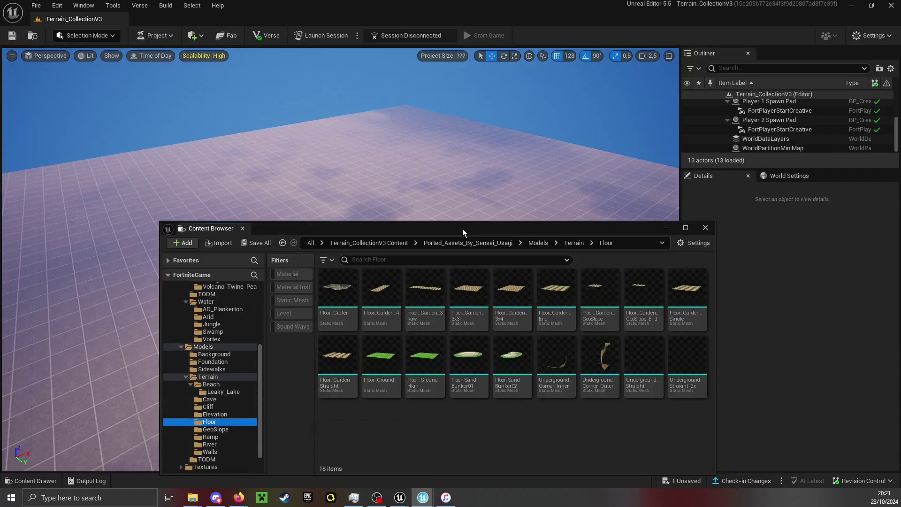
left_click_drag(463, 229, 0, 229)
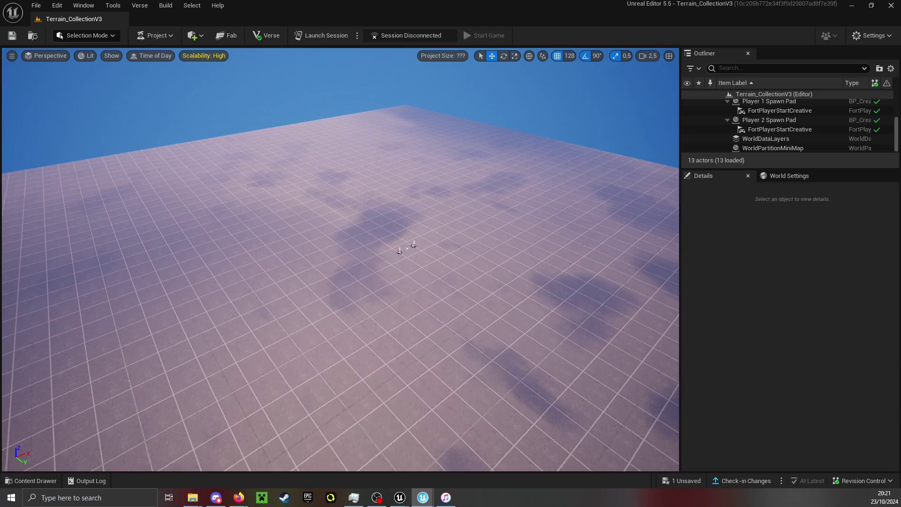
left_click_drag(398, 237, 366, 299)
key("f")
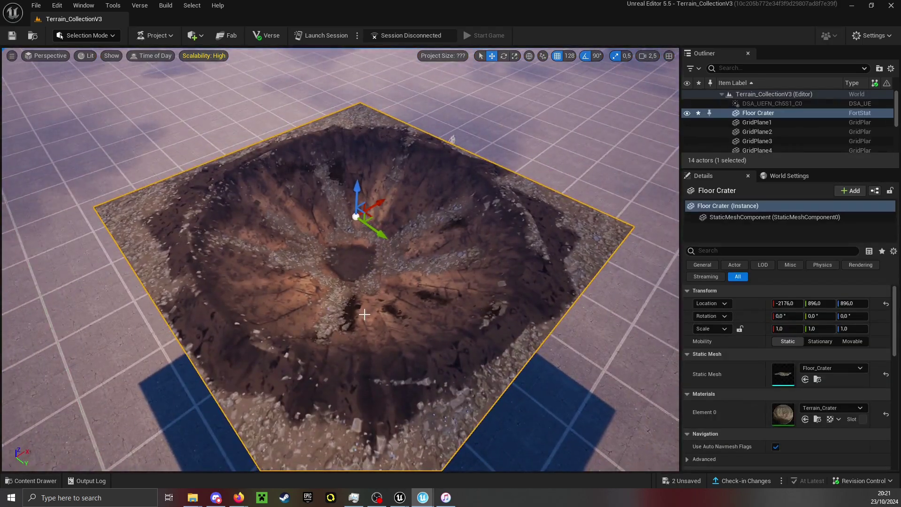
Place the Floor_SandBunker02 mesh beside the crater at about -1408, 2688, 896 and focus on it
left_click_drag(480, 274, 587, 239)
right_click_drag(520, 257, 606, 257)
left_click_drag(381, 210, 514, 210)
key("f")
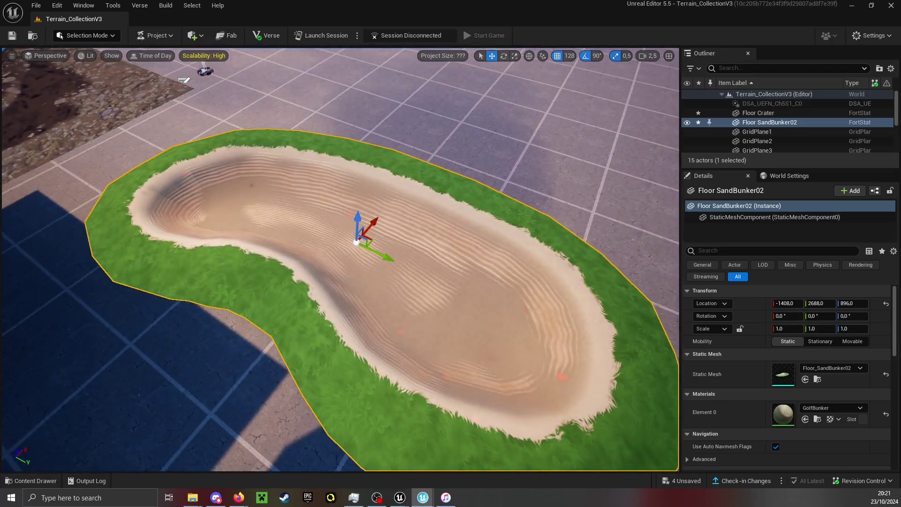
Place the Floor_Garden_GeoSlope mesh in the level at a height of 896 and focus on it
left_click_drag(2, 244, 582, 80)
right_click_drag(582, 80, 516, 70)
left_click_drag(2, 244, 234, 264)
key("f")
scroll(316, 228, "down", 5)
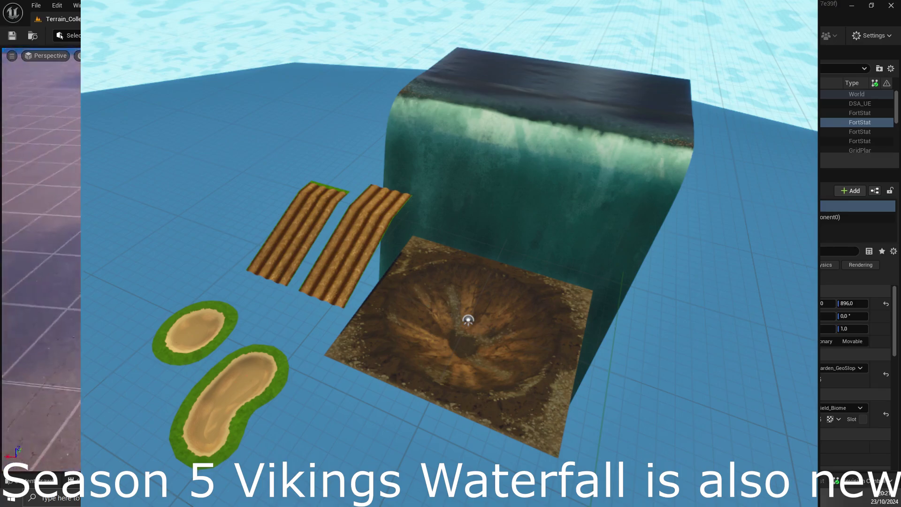
key("Escape")
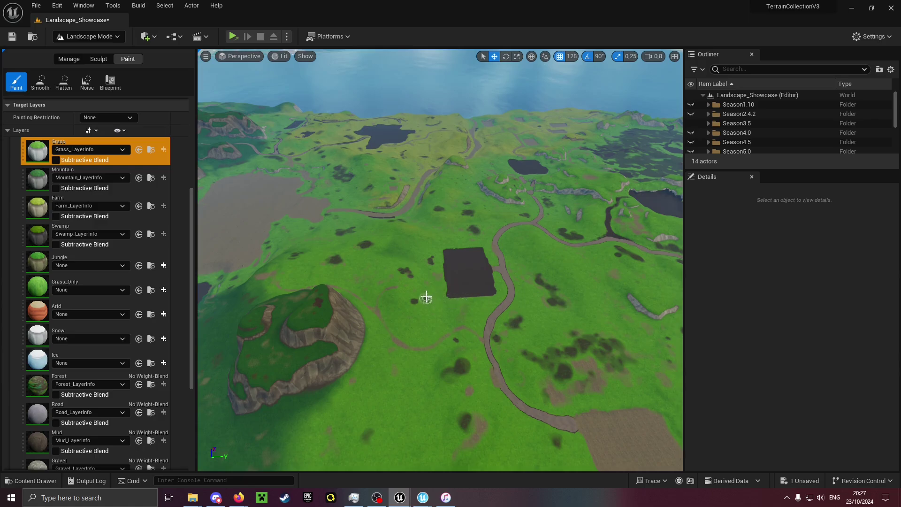
Show the Season5.0 landscape folder in the level and hide the Season3.5 one
mouse_move(429, 292)
right_mouse_down()
mouse_move(511, 333)
mouse_move(610, 296)
mouse_move(434, 274)
mouse_move(429, 292)
right_mouse_up()
scroll(433, 277, "up", 3)
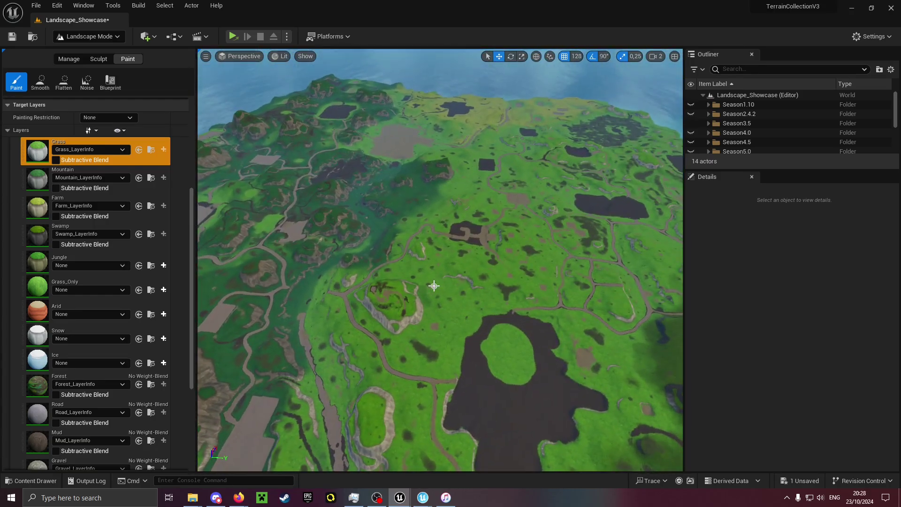
right_click_drag(434, 286, 443, 287)
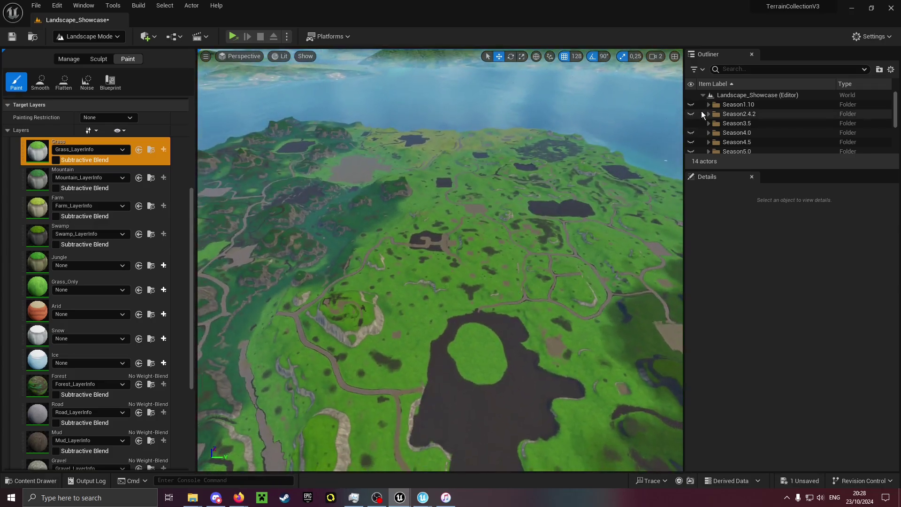
scroll(698, 121, "down", 3)
left_click(690, 122)
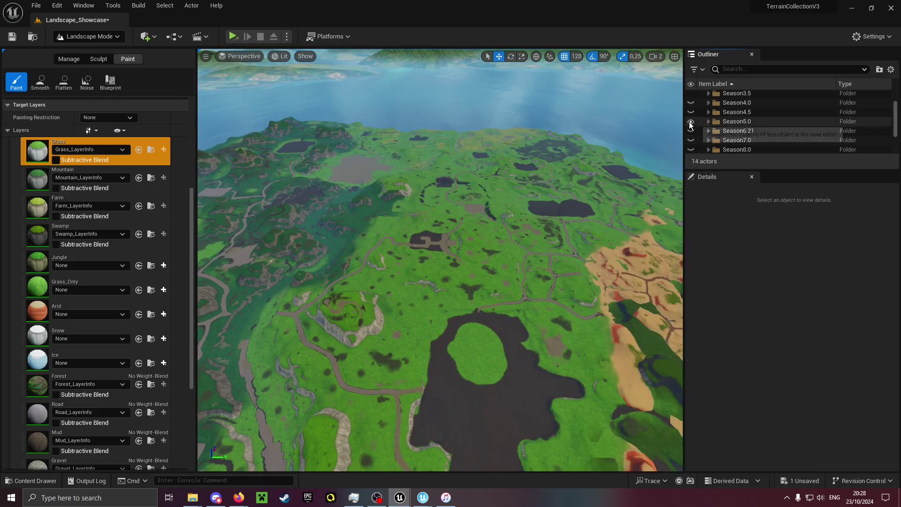
scroll(694, 119, "up", 1)
left_click(691, 110)
Show the Season8.0 landscape folder over the whole island and hide the Season5.0 one
mouse_move(539, 196)
right_mouse_down()
mouse_move(561, 214)
mouse_move(591, 209)
mouse_move(538, 196)
right_mouse_up()
scroll(692, 140, "down", 3)
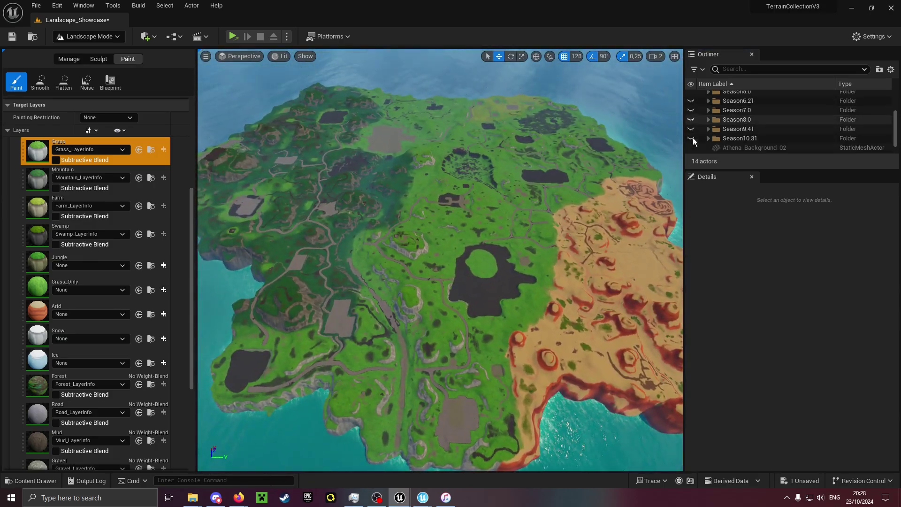
left_click(690, 120)
scroll(691, 121, "up", 2)
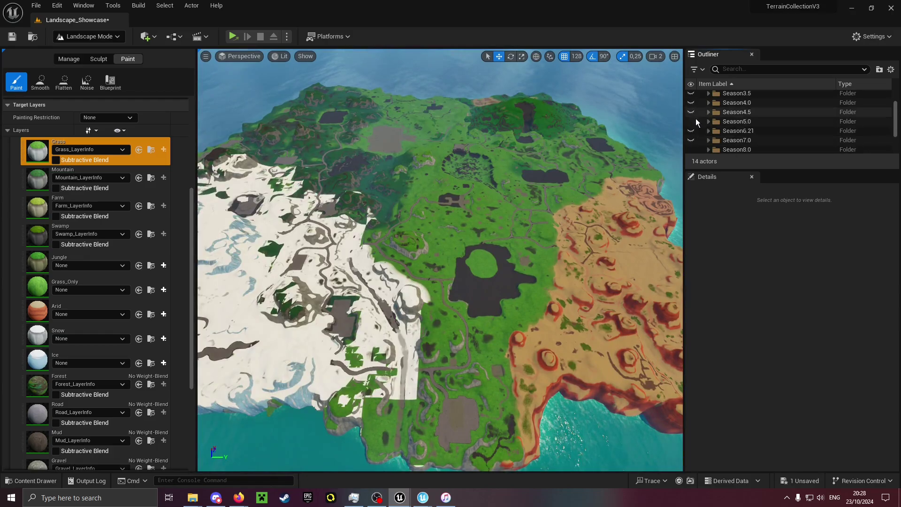
left_click(691, 122)
Show the Season10.31 landscape folder and hide the Season8.0 one
scroll(725, 130, "down", 2)
scroll(741, 140, "down", 1)
left_click(690, 123)
left_click(691, 105)
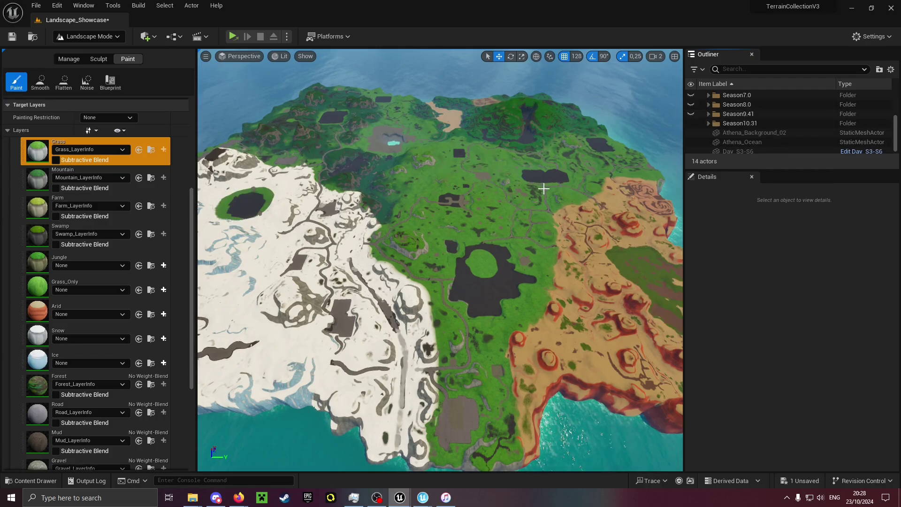
key("s")
right_click_drag(545, 190, 551, 186)
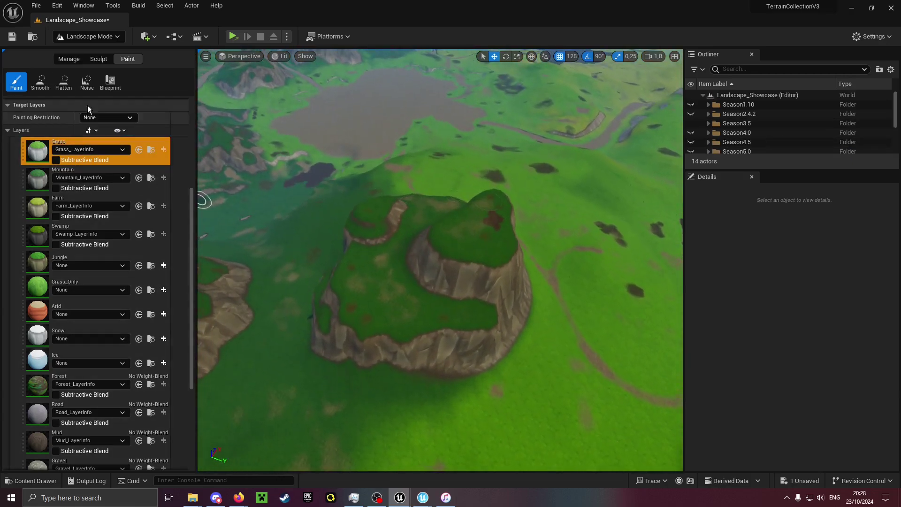
Set the landscape brush size to about 1345 and paint the Grass layer over the dark rocky hill
scroll(71, 149, "up", 2)
scroll(77, 145, "up", 2)
left_click_drag(101, 132, 103, 131)
right_click_drag(547, 261, 521, 274)
key("e")
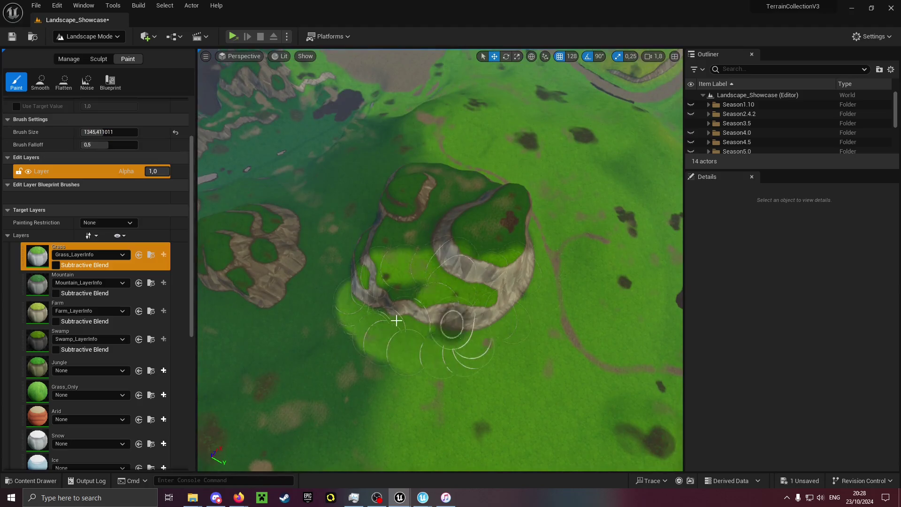
left_click_drag(97, 132, 138, 132)
mouse_move(531, 292)
left_mouse_down()
mouse_move(433, 334)
mouse_move(413, 256)
mouse_move(399, 286)
left_mouse_up()
key("e")
mouse_move(399, 286)
right_mouse_down()
mouse_move(376, 275)
mouse_move(427, 324)
right_mouse_up()
key("e")
right_click_drag(518, 319, 558, 307)
key("shift+1")
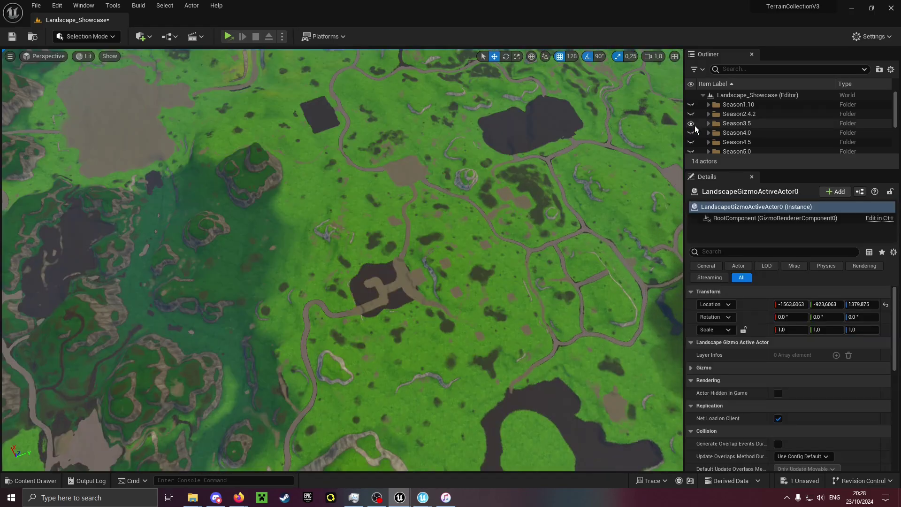
Hide the Season3.5 landscape folder and show Season6.21, looking over its hills
left_click(691, 123)
scroll(707, 135, "down", 1)
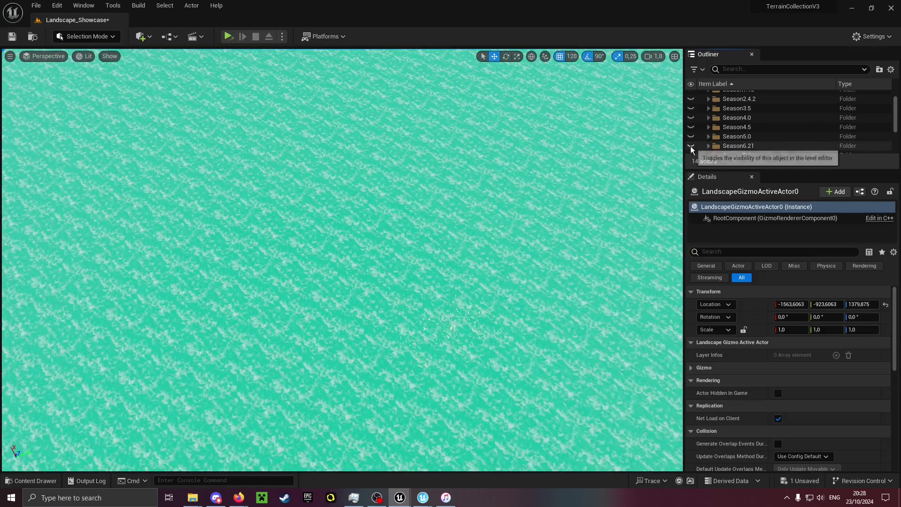
left_click(691, 145)
right_click_drag(429, 217, 464, 232)
key("w")
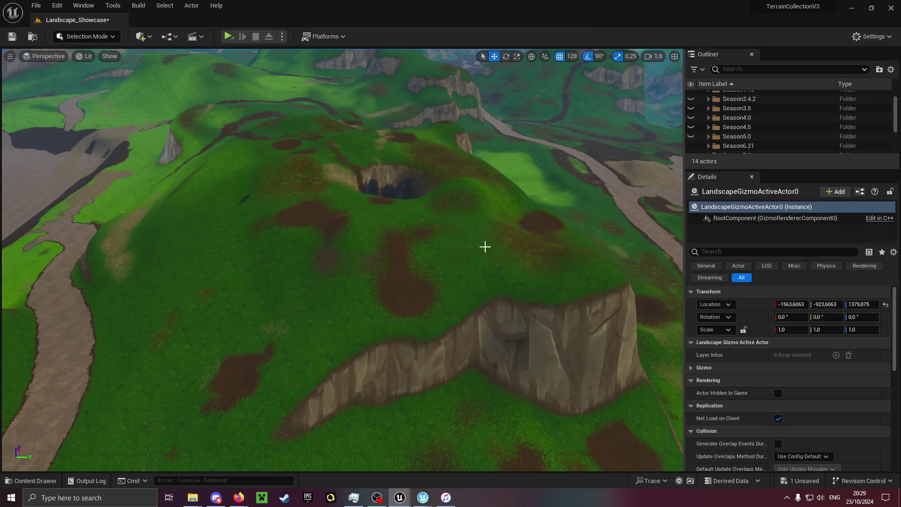
mouse_move(485, 247)
right_mouse_down()
mouse_move(357, 249)
mouse_move(475, 245)
right_mouse_up()
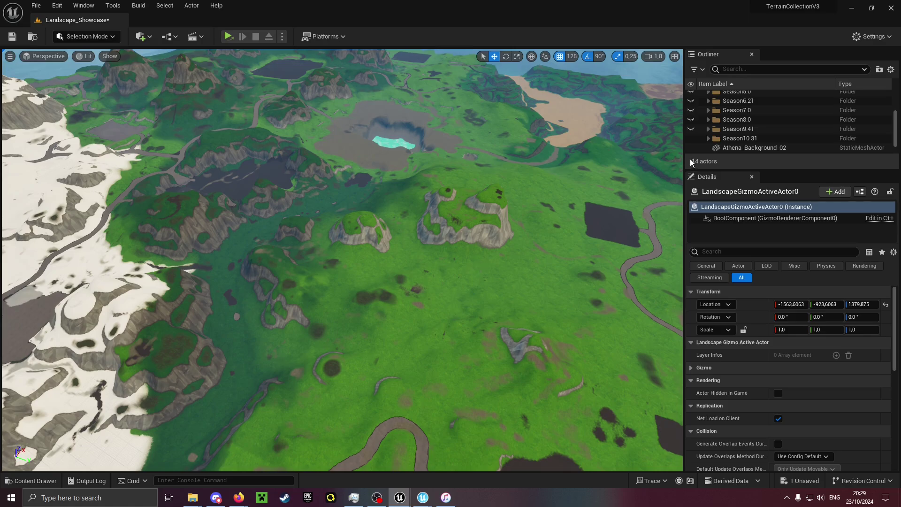
Hide the Season10.31 landscape folder and show Season8.0, looking towards the volcano and beach
left_click(691, 138)
left_click(690, 120)
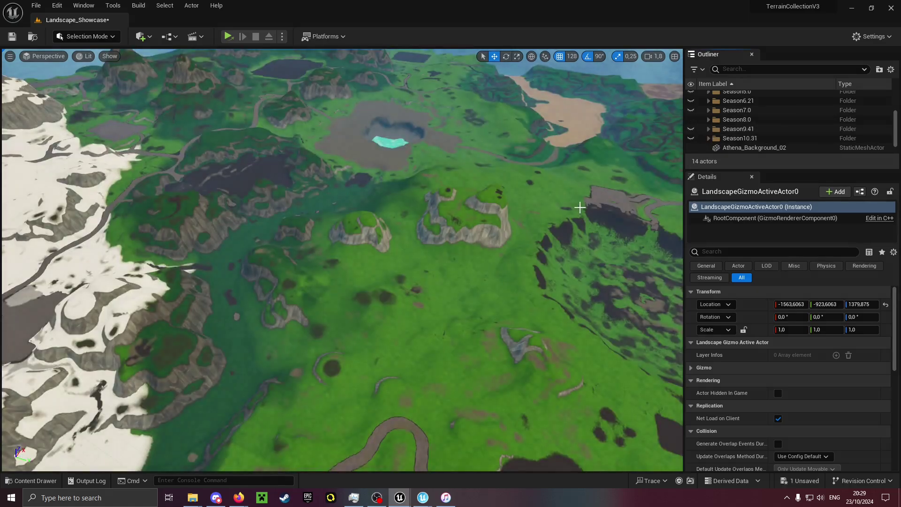
right_click_drag(479, 266, 629, 263)
key("w")
right_click_drag(539, 258, 567, 221)
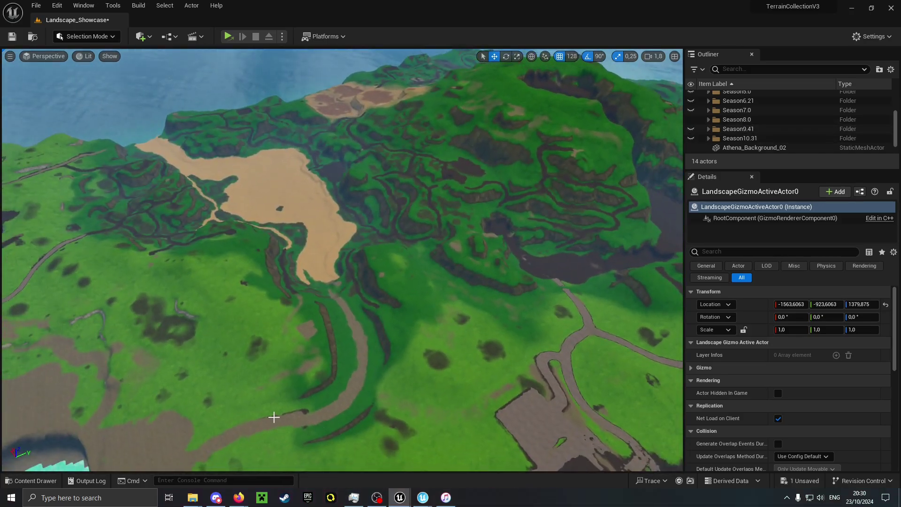
Check the layer mask images in the Athena_Terrain 8.00 Layer folder in File Explorer and compare them with the Season8.0 terrain
mouse_move(192, 498)
left_click(94, 450)
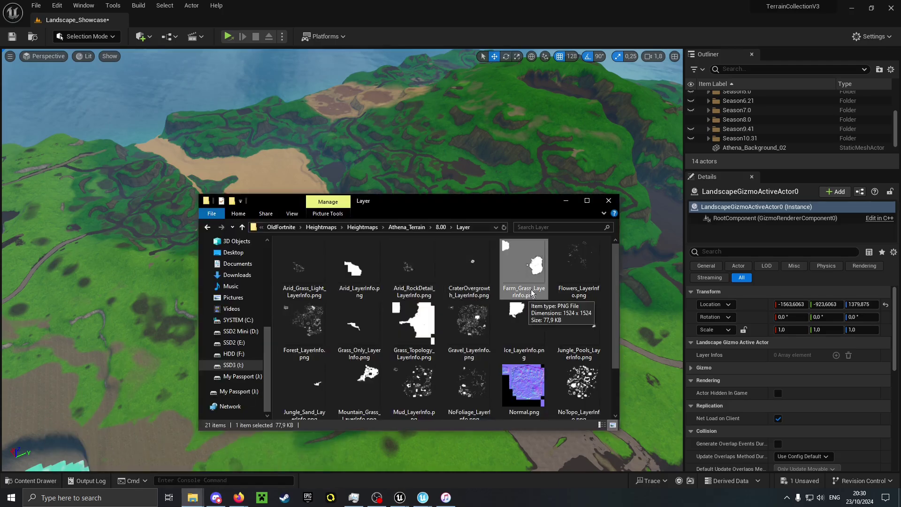
left_click(531, 2)
mouse_move(505, 211)
right_mouse_down()
mouse_move(530, 192)
mouse_move(559, 204)
mouse_move(356, 155)
mouse_move(296, 164)
mouse_move(329, 179)
mouse_move(427, 185)
mouse_move(521, 159)
mouse_move(497, 171)
mouse_move(507, 216)
mouse_move(496, 210)
right_mouse_up()
key("w")
scroll(342, 259, "up", 3)
key("w")
scroll(341, 259, "down", 3)
key("a")
key("w")
scroll(342, 260, "up", 5)
key("w")
scroll(495, 210, "down", 1)
Inspect the CraterOvergrowth and Arid_RockDetail mask images in the 8.00 Layer folder, and survey the Season8.0 landscape in Unreal Editor
mouse_move(193, 498)
left_click(71, 452)
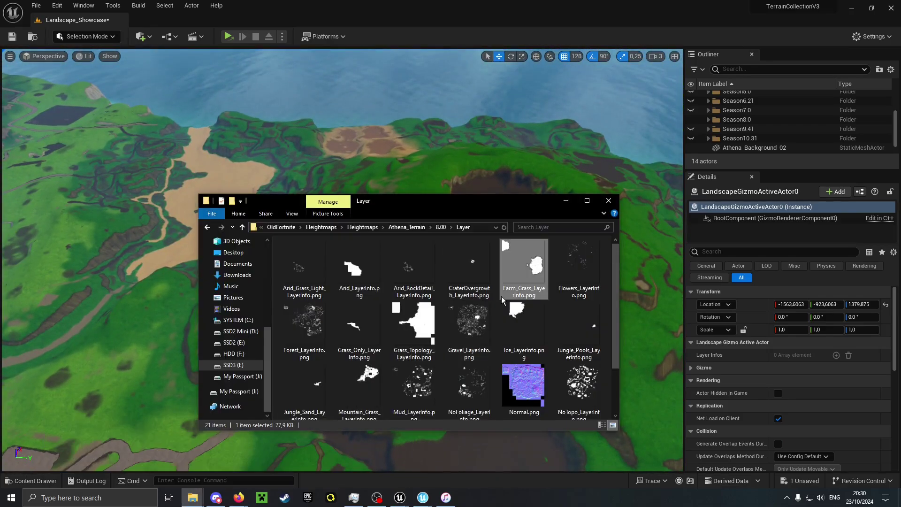
left_click(550, 287)
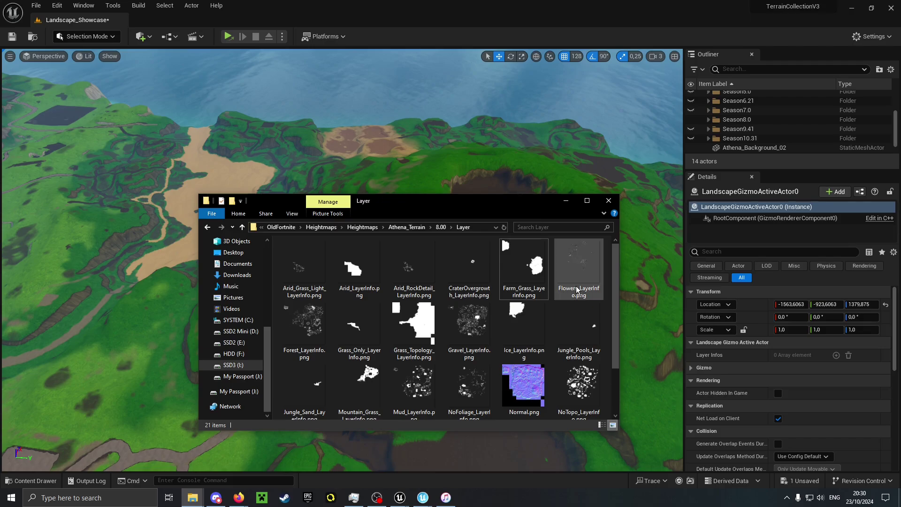
left_click(491, 290)
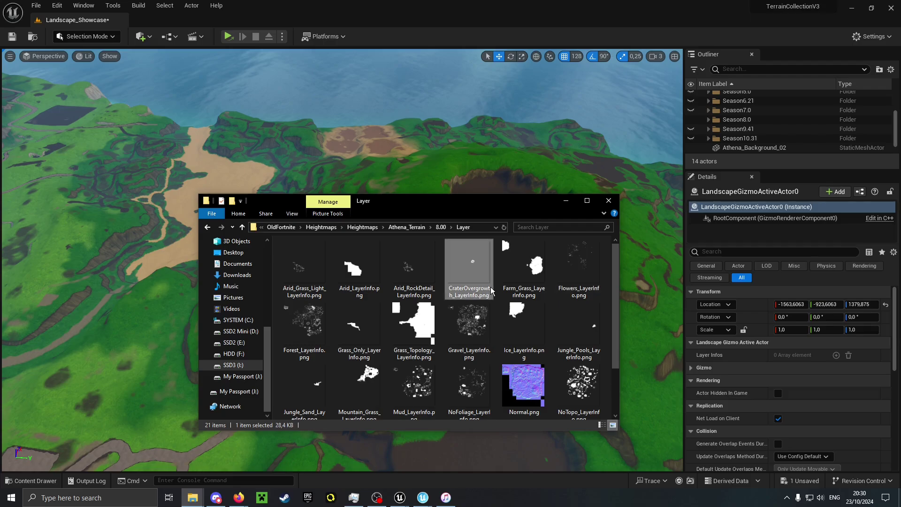
left_click(433, 280)
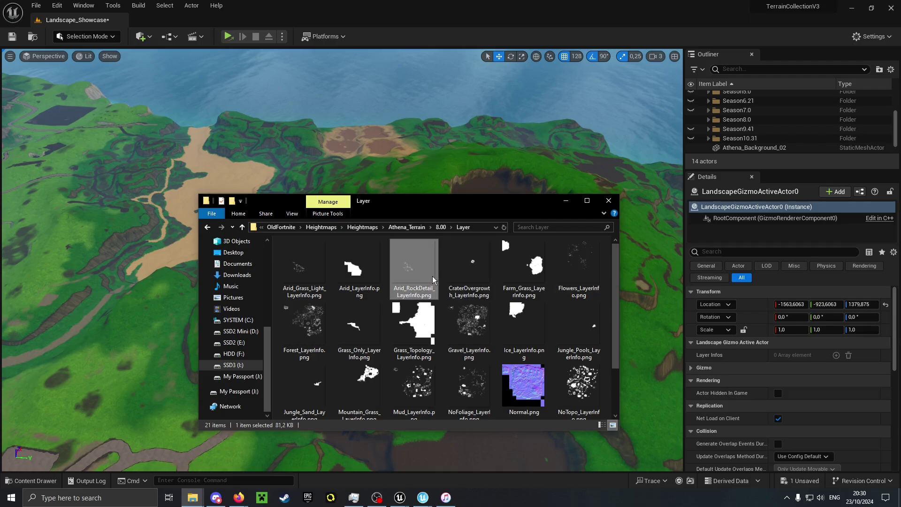
left_click(488, 3)
right_click_drag(422, 234, 244, 226)
key("w")
right_click_drag(341, 259, 450, 211)
scroll(341, 260, "down", 6)
right_click_drag(434, 279, 416, 282)
scroll(421, 278, "up", 1)
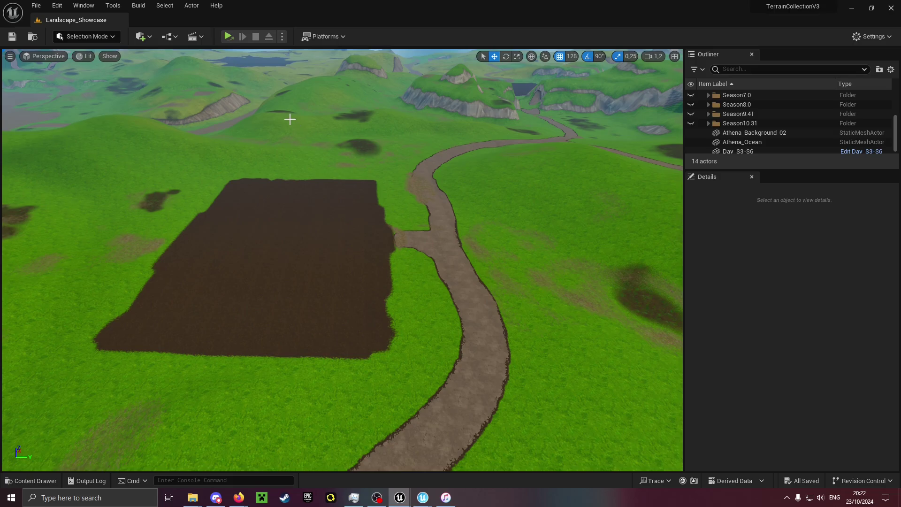
Check the list of editing modes in Unreal Editor, and compare it with the one in the Terrain_CollectionV3 UEFN project
left_click(113, 37)
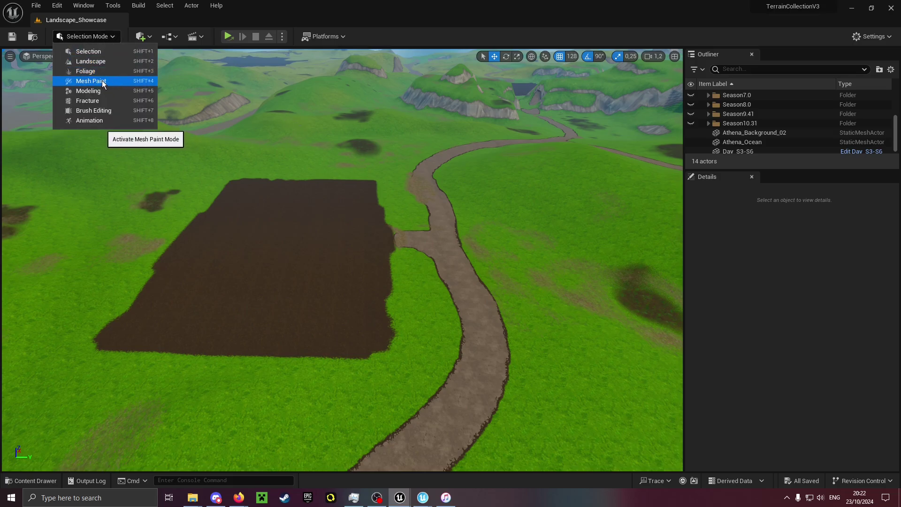
left_click(422, 497)
double_click(563, 59)
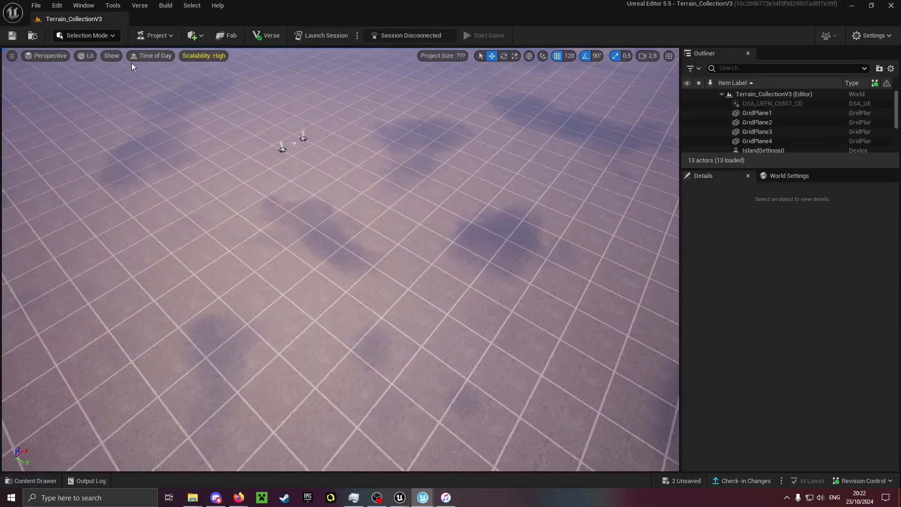
left_click(88, 37)
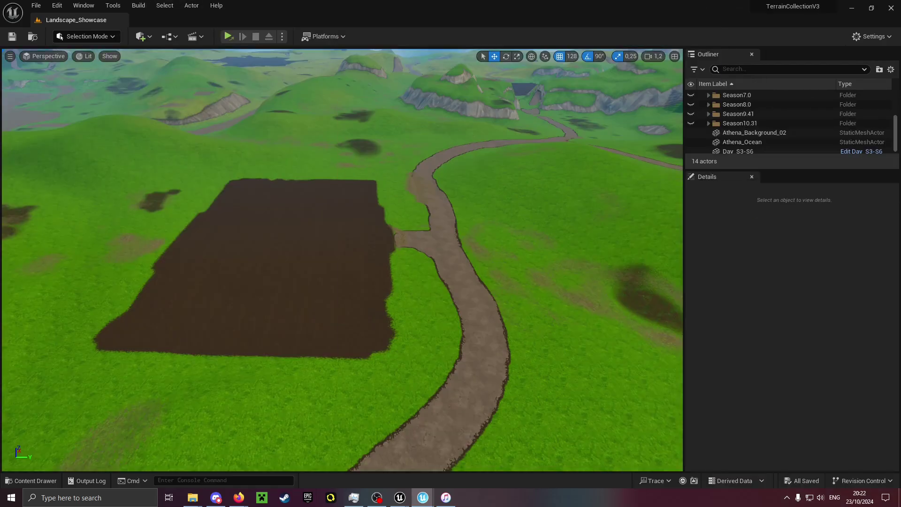
Place the Floor_Ground_High mesh near the bare dirt plot beside the road in Unreal Editor and set its X and Y scale to 10
left_click_drag(900, 278, 287, 340)
key("w")
mouse_move(396, 339)
right_mouse_down()
mouse_move(374, 345)
mouse_move(396, 339)
right_mouse_up()
scroll(396, 339, "down", 4)
left_click(788, 330)
type("10")
key("Tab")
type("10")
key("Return")
Move the scaled floor mesh onto the dirt plot at about 39808, -1664, 896
right_click_drag(436, 277, 441, 295)
left_click_drag(413, 282, 636, 257)
left_click_drag(603, 225, 613, 207)
mouse_move(613, 207)
right_mouse_down()
mouse_move(633, 190)
mouse_move(610, 202)
right_mouse_up()
Switch to Mesh Paint mode and activate vertex colour painting for the floor mesh
left_click(86, 36)
left_click(99, 81)
left_click(40, 90)
right_click_drag(446, 257, 516, 258)
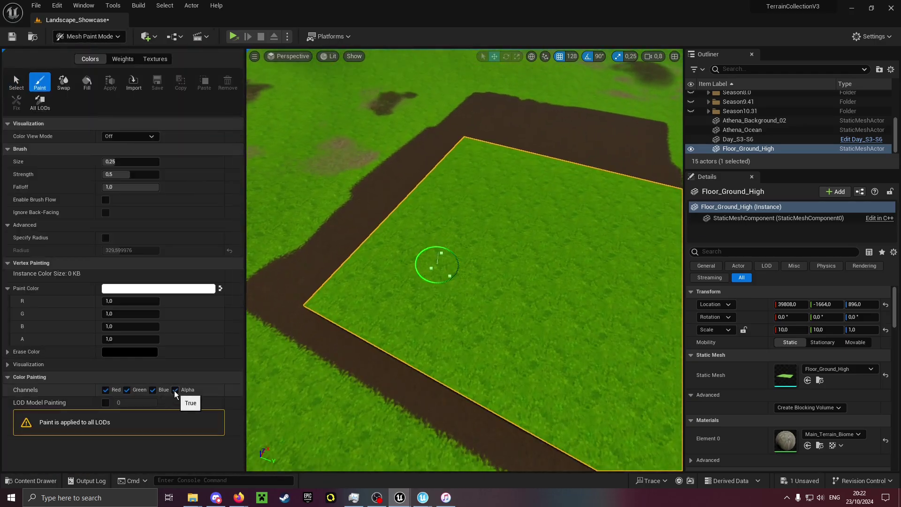
Paint a front patch on the floor mesh in red (R 1, G 0, B 0) and a patch behind it in green (R 0, G 1, B 0)
left_click(122, 314)
type("0")
key("Tab")
type("0")
key("Return")
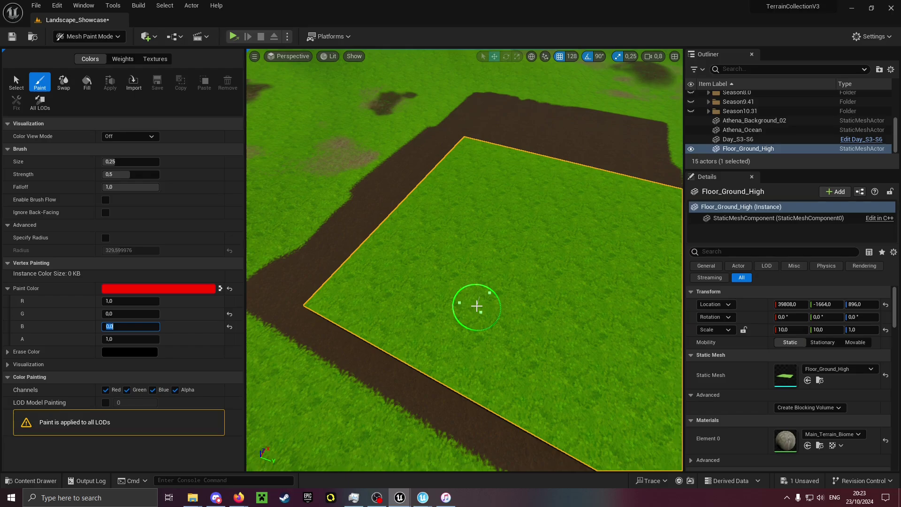
mouse_move(440, 312)
right_mouse_down()
mouse_move(415, 299)
mouse_move(428, 265)
right_mouse_up()
mouse_move(428, 265)
left_mouse_down()
mouse_move(517, 267)
mouse_move(532, 298)
mouse_move(430, 288)
mouse_move(418, 322)
mouse_move(549, 328)
mouse_move(486, 309)
mouse_move(463, 356)
mouse_move(509, 362)
left_mouse_up()
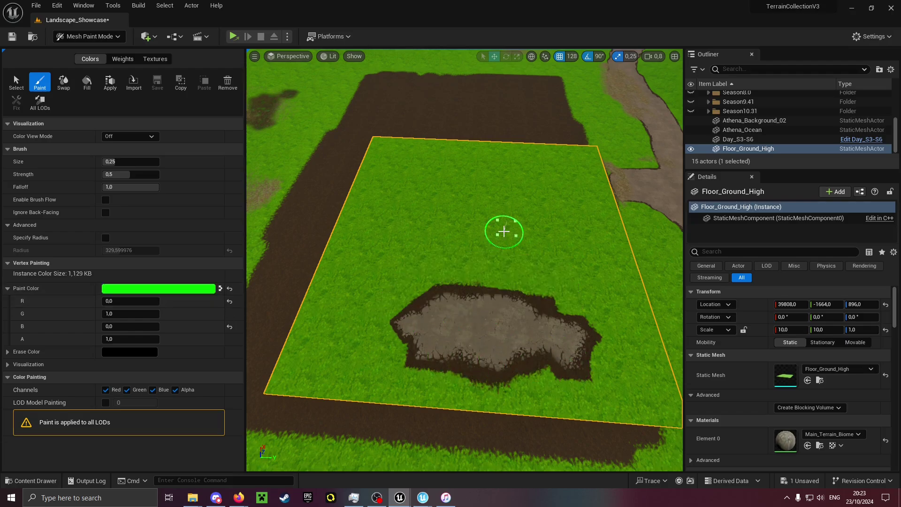
mouse_move(485, 227)
left_mouse_down("shift")
mouse_move(496, 263)
mouse_move(570, 301)
mouse_move(483, 278)
mouse_move(408, 301)
mouse_move(483, 245)
left_mouse_up("shift")
Set the paint colour's G to 0 and B to 1 and paint blue vertex colour across the middle of the floor mesh
left_click(127, 314)
type("0")
key("Tab")
type("1")
key("Return")
mouse_move(425, 255)
left_mouse_down()
mouse_move(458, 247)
mouse_move(527, 260)
mouse_move(483, 272)
mouse_move(479, 240)
mouse_move(509, 217)
mouse_move(462, 237)
mouse_move(529, 203)
left_mouse_up()
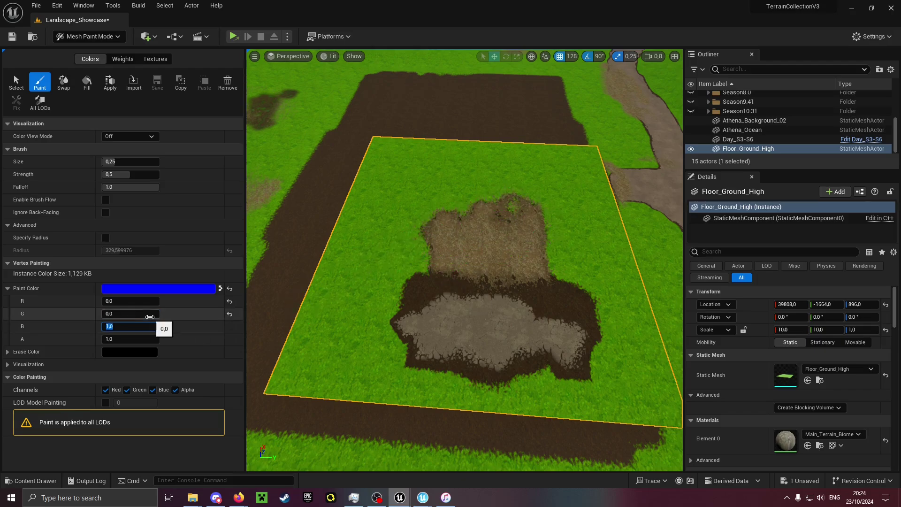
Paint around the patches in black with B at 0, and paint across them with alpha set to 0
key("Return")
mouse_move(384, 244)
left_mouse_down()
mouse_move(336, 337)
mouse_move(401, 252)
mouse_move(410, 215)
mouse_move(503, 189)
mouse_move(431, 221)
left_mouse_up()
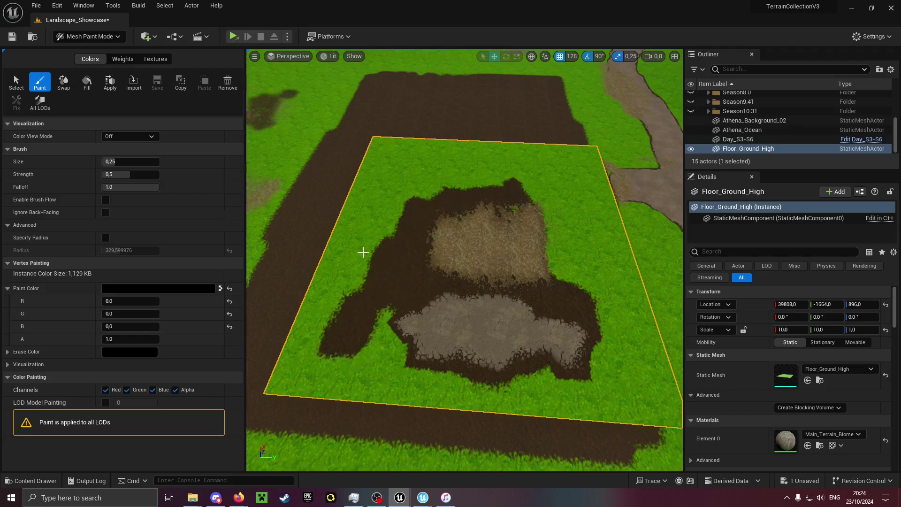
left_click(126, 338)
type("0")
key("Return")
mouse_move(535, 197)
left_mouse_down()
mouse_move(420, 202)
mouse_move(344, 346)
mouse_move(410, 312)
mouse_move(471, 241)
mouse_move(445, 302)
mouse_move(553, 296)
mouse_move(569, 311)
mouse_move(567, 302)
left_mouse_up()
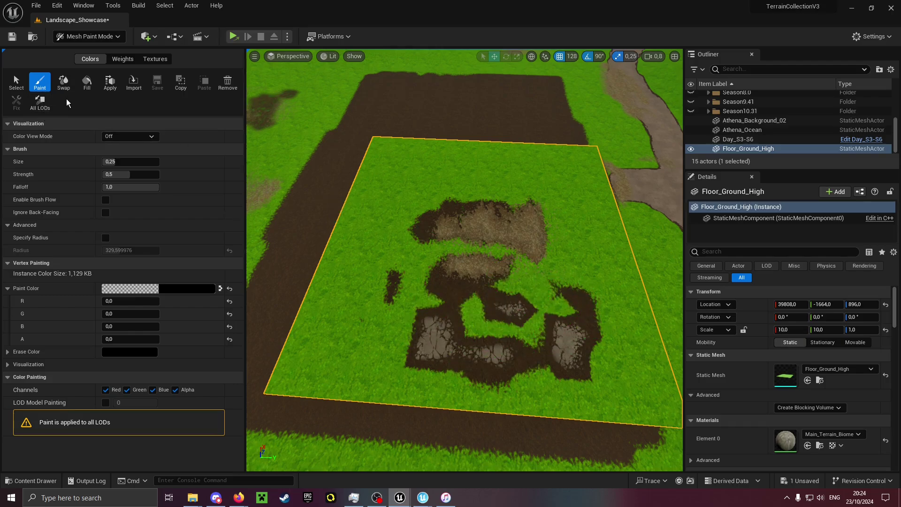
Remove the floor mesh's painted vertex colours and paint a new dirt patch in its middle using black with alpha 1
left_click(225, 86)
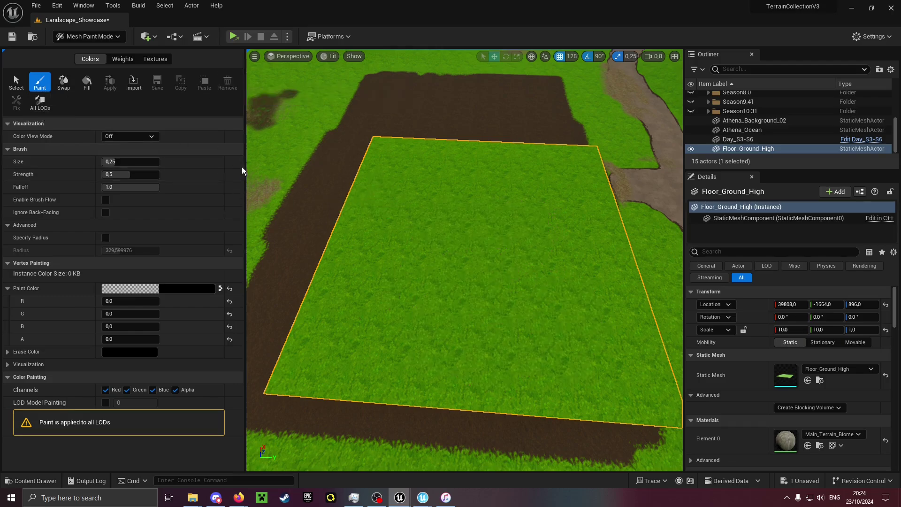
left_click_drag(245, 166, 196, 167)
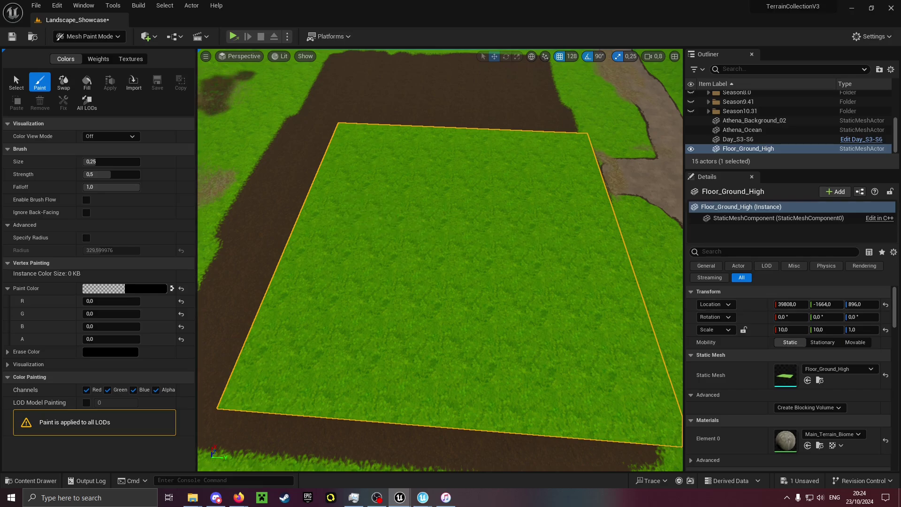
mouse_move(319, 283)
left_mouse_down()
mouse_move(417, 296)
mouse_move(483, 267)
mouse_move(481, 206)
left_mouse_up()
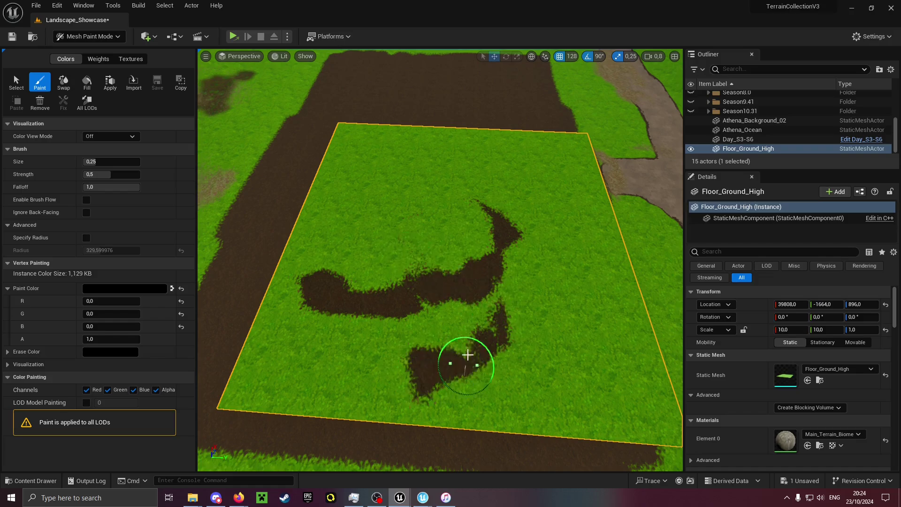
mouse_move(466, 351)
left_mouse_down()
mouse_move(418, 308)
mouse_move(428, 320)
mouse_move(374, 322)
mouse_move(454, 262)
mouse_move(408, 252)
mouse_move(513, 298)
mouse_move(581, 352)
mouse_move(575, 347)
left_mouse_up()
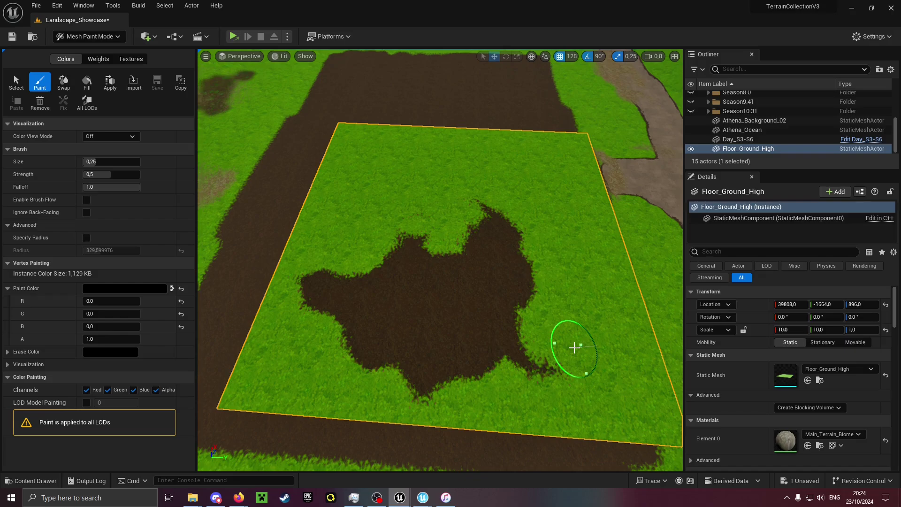
Clear the vertex colours of the new dirt patch from the floor mesh
mouse_move(461, 328)
right_mouse_down()
mouse_move(484, 308)
mouse_move(555, 305)
mouse_move(475, 312)
mouse_move(485, 280)
right_mouse_up()
left_click(40, 102)
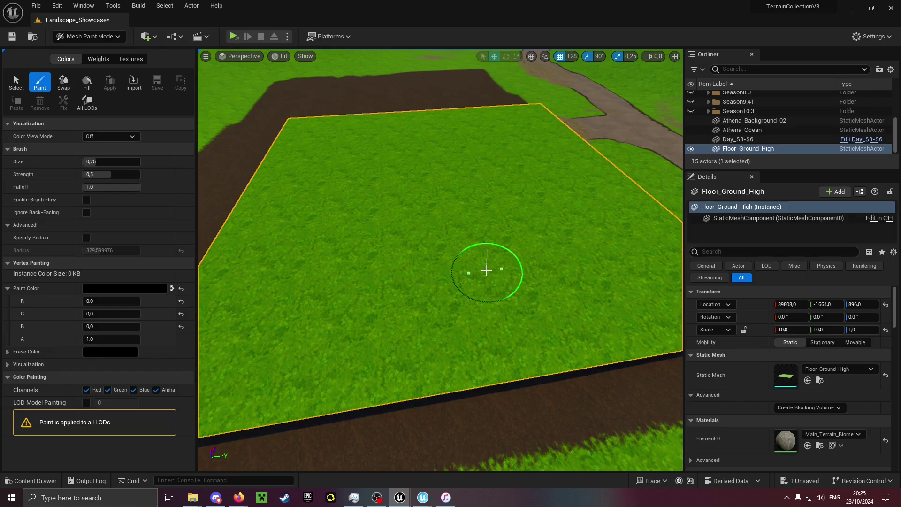
key("ctrl+z")
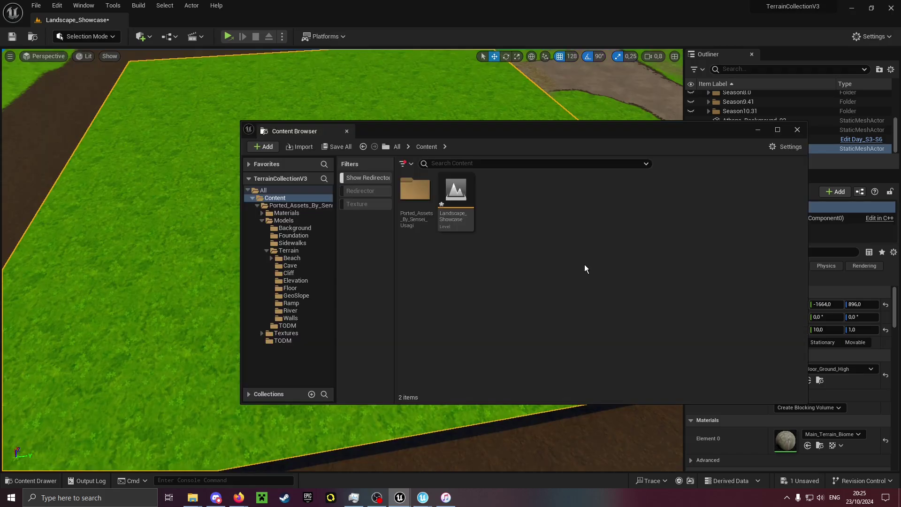
Show the asset actions available for the Landscape_Showcase level in the project's content
right_click(462, 207)
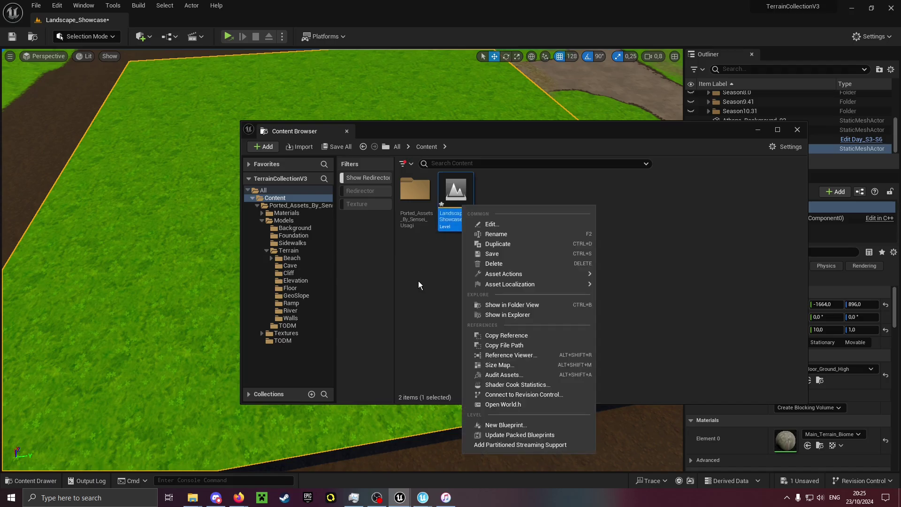
mouse_move(513, 273)
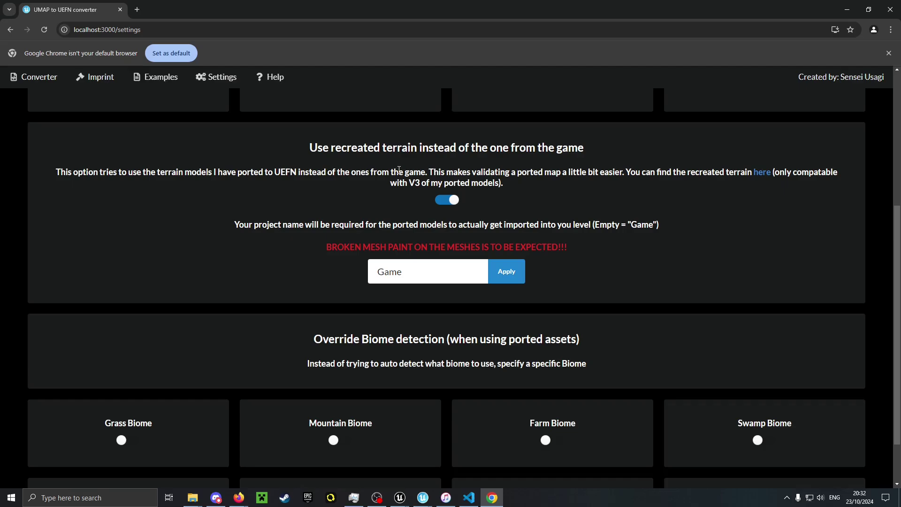
In the UMAP to UEFN converter settings, set the project name for the ported terrain models to Terrain_CollectionV3 and apply it
left_click_drag(417, 275, 375, 276)
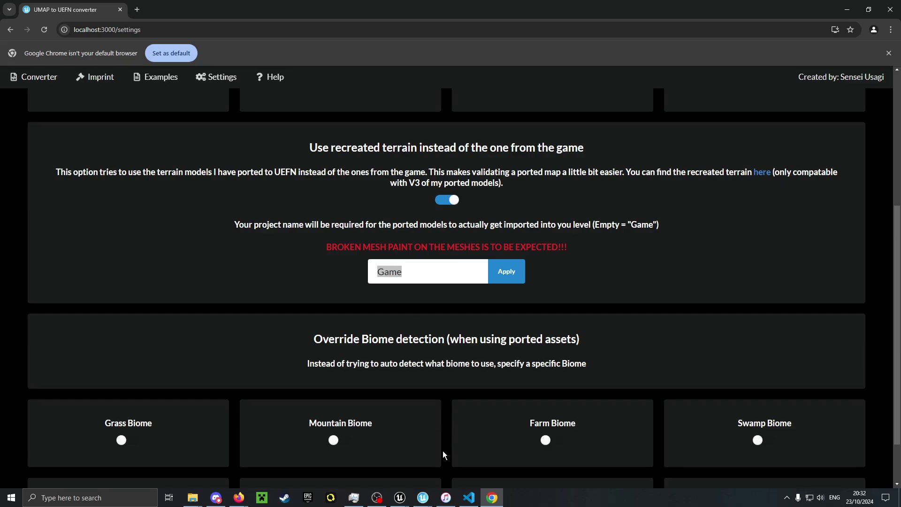
left_click(472, 458)
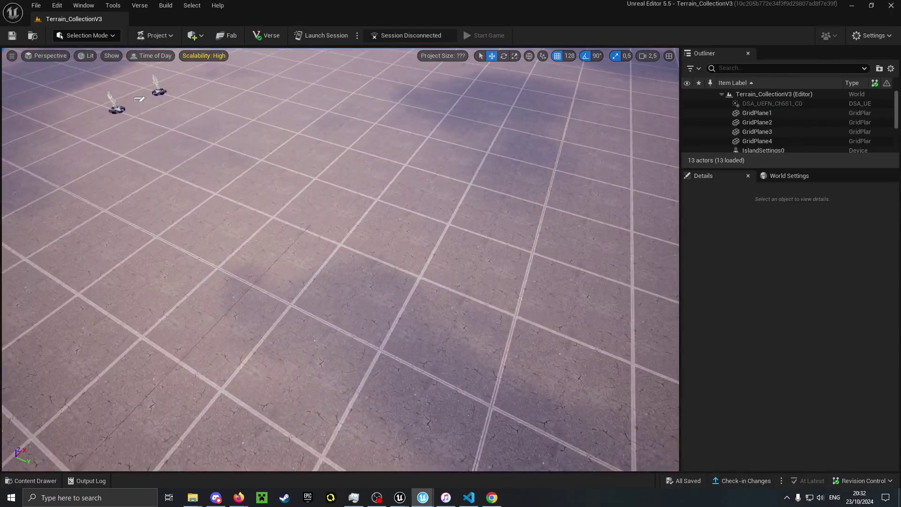
left_click(466, 245)
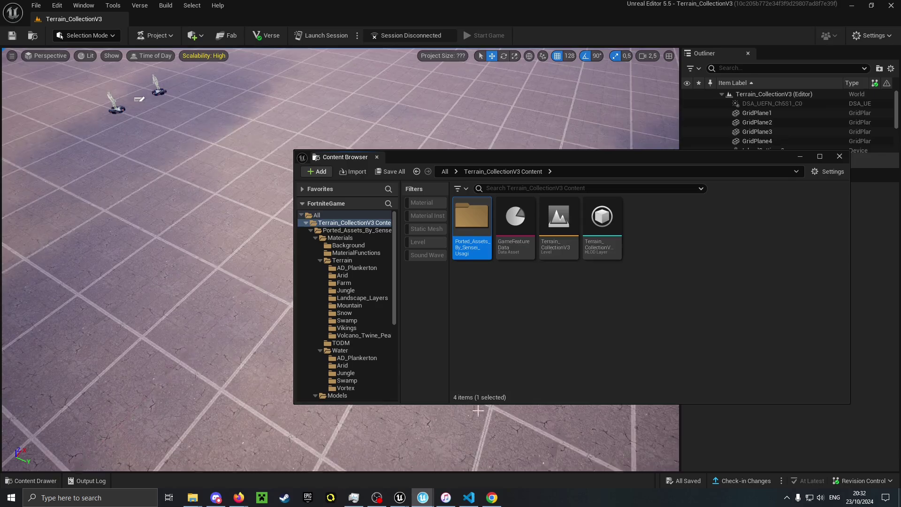
left_click(492, 497)
type("Terrain_")
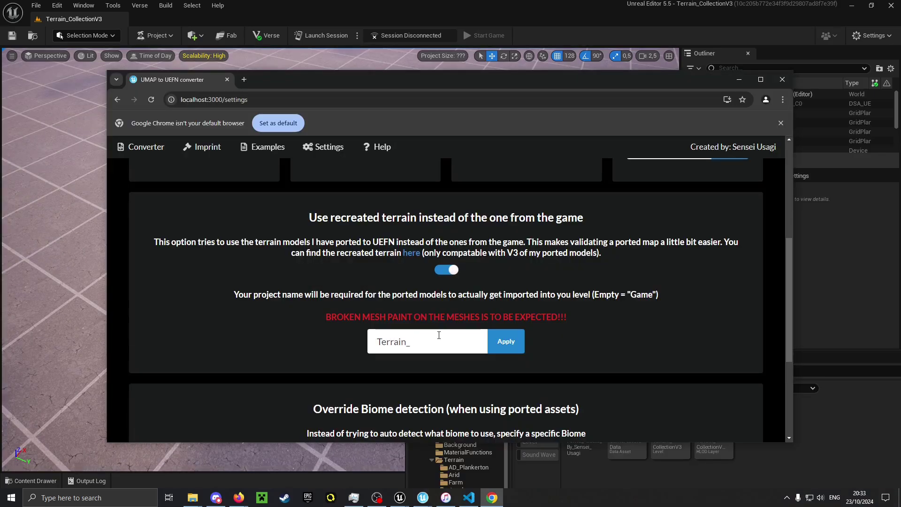
type("CollectionV3")
left_click(506, 341)
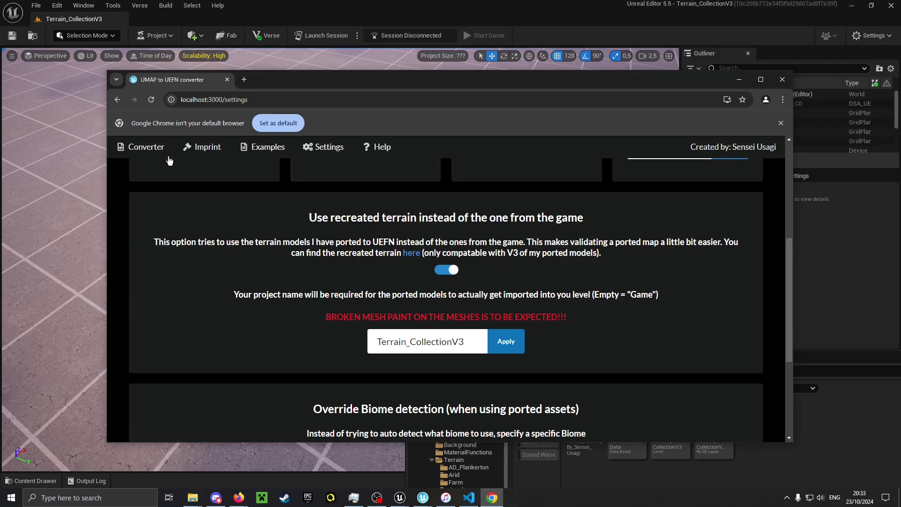
Load Athena_POI_Suburban_006.json into the converter, convert it to UEFN format and copy the resulting text
left_click(146, 148)
left_click(405, 304)
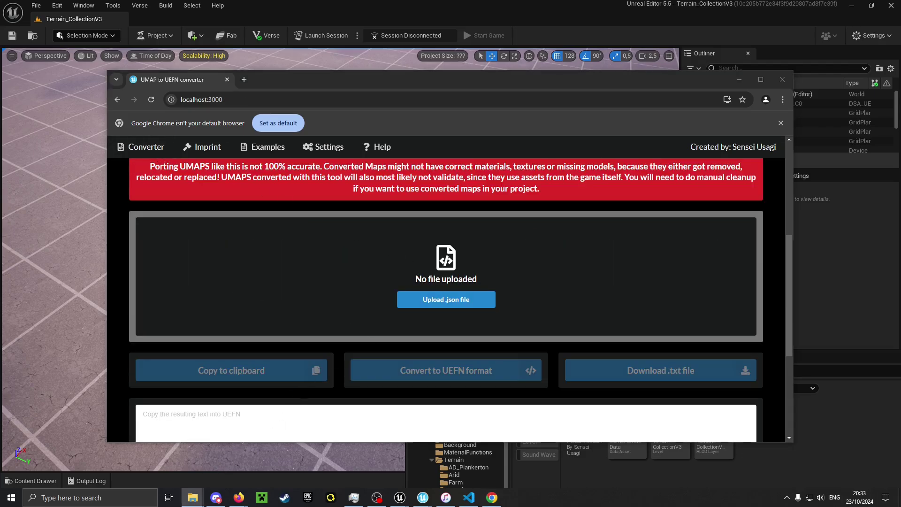
left_click_drag(743, 226, 491, 280)
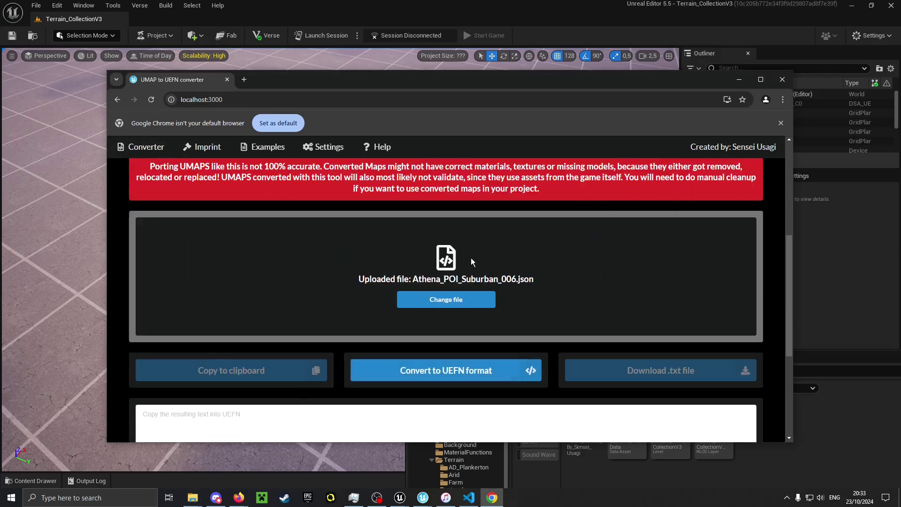
scroll(472, 261, "down", 2)
left_click(454, 281)
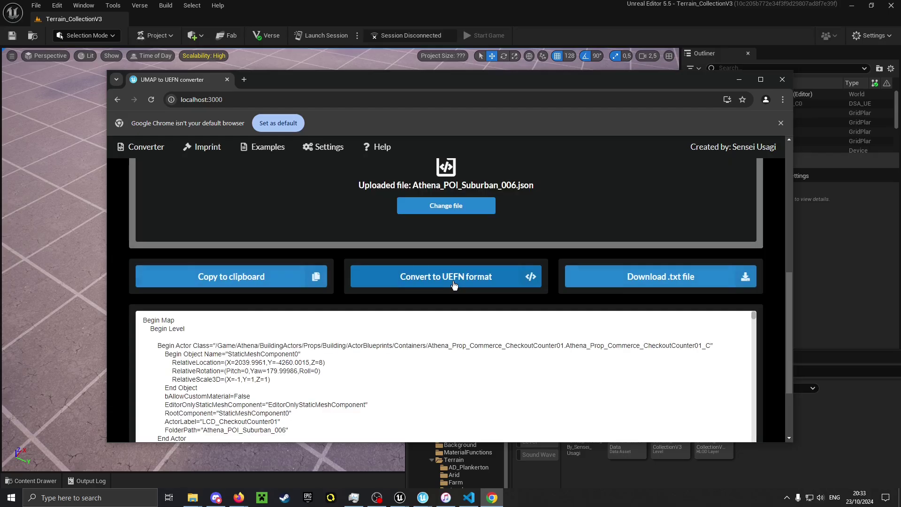
left_click(228, 273)
Switch to UEFN and paste the converted suburban map into the Terrain_CollectionV3 level
key("alt+Tab")
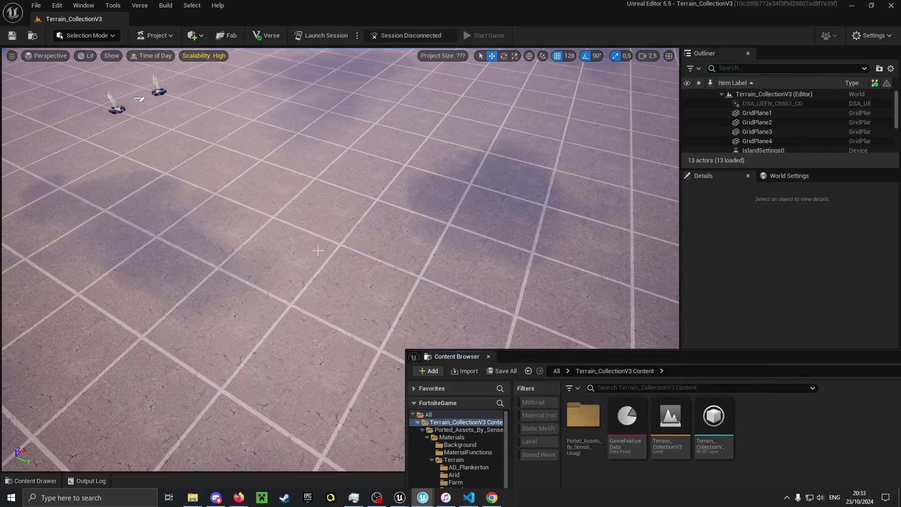
key("s")
right_click_drag(319, 252, 336, 268)
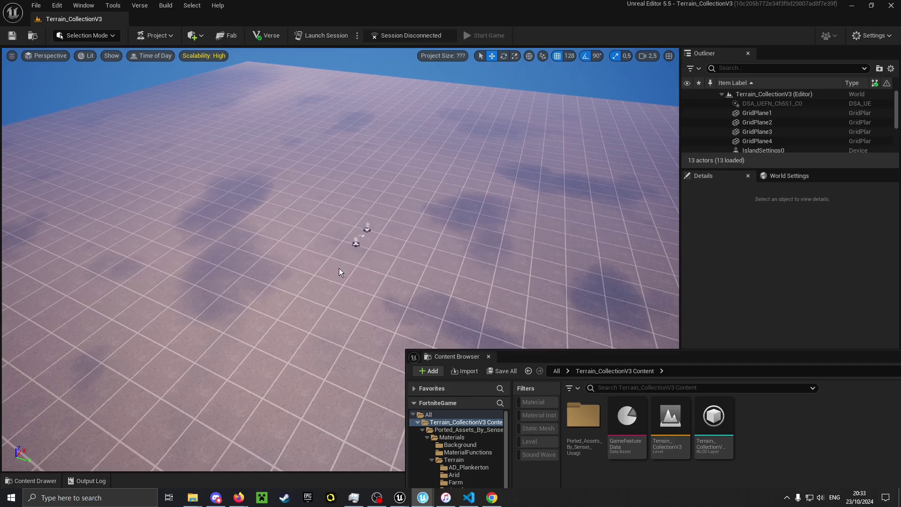
key("ctrl+v")
Examine the static meshes and biome materials used by the pasted cliff cap and the ground floor
left_click(436, 373)
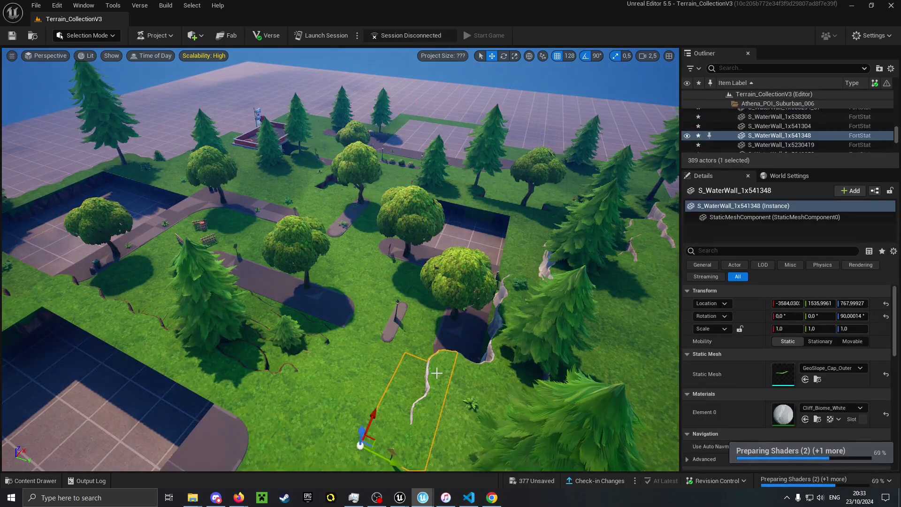
right_click_drag(436, 373, 584, 403)
key("a")
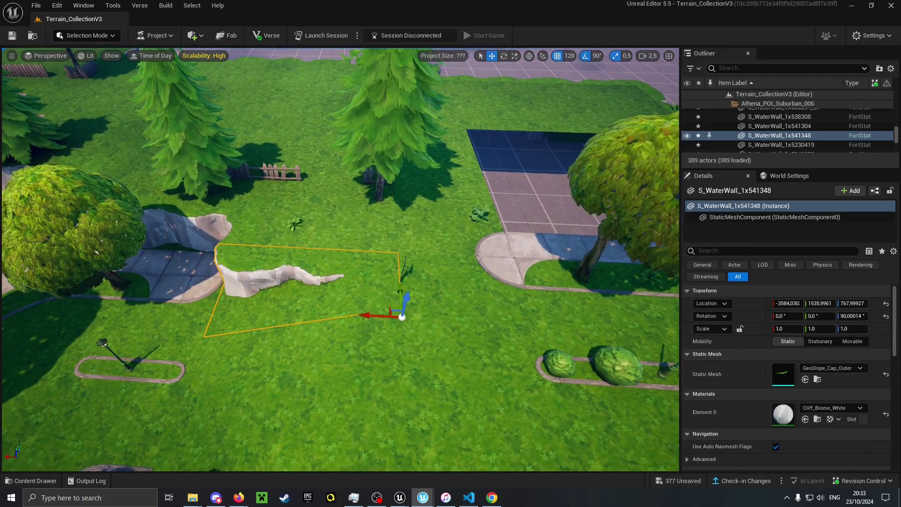
left_click(818, 379)
left_click_drag(567, 201, 270, 80)
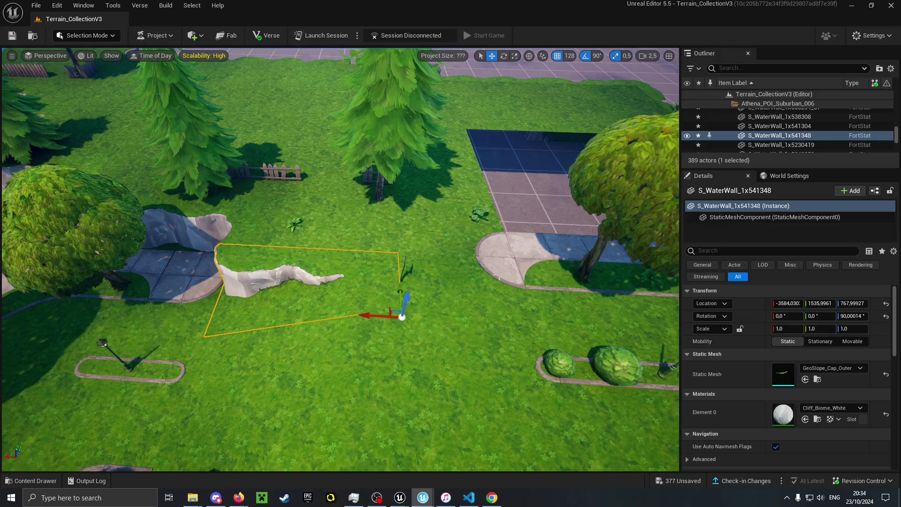
mouse_move(559, 321)
right_mouse_down()
mouse_move(488, 300)
mouse_move(418, 295)
mouse_move(409, 324)
mouse_move(557, 322)
right_mouse_up()
left_click(439, 297)
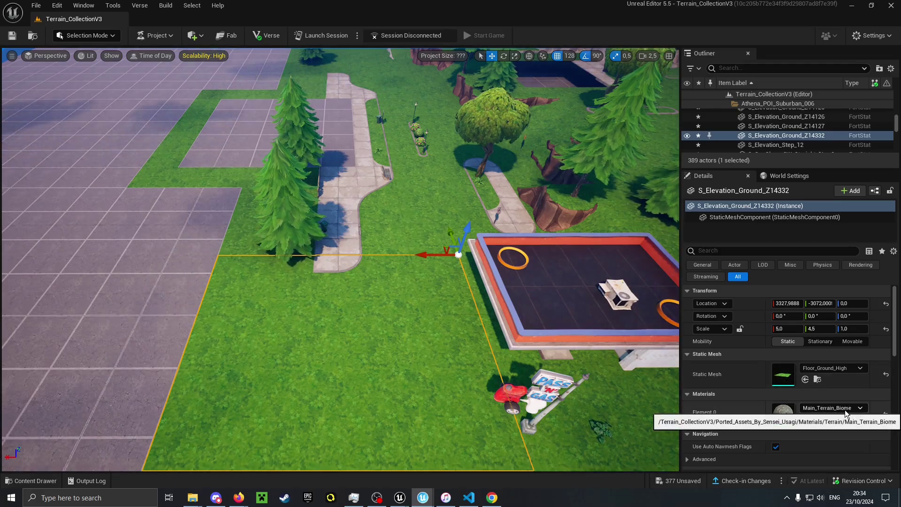
right_click_drag(557, 322, 657, 290)
right_click_drag(554, 294, 478, 306)
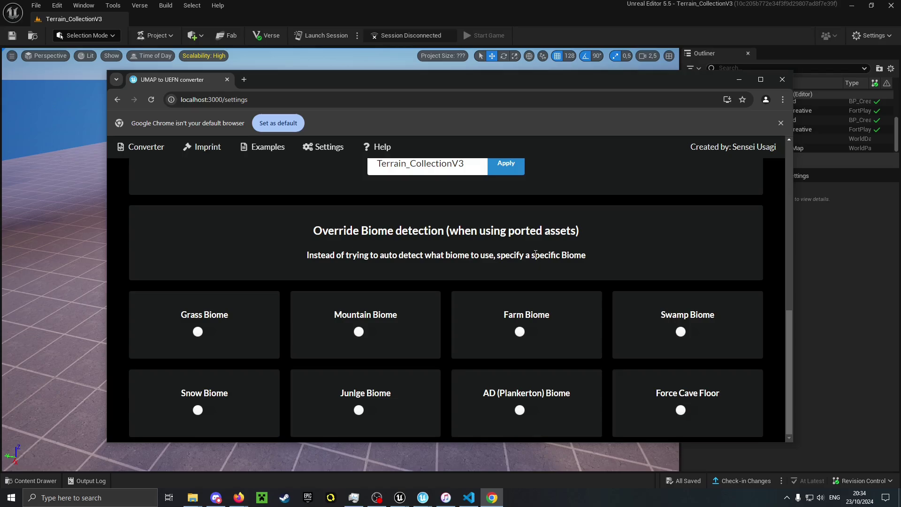
Load Athena_POI_Mine_001.json into the converter in the browser, convert it to UEFN format and copy the output
left_click(157, 148)
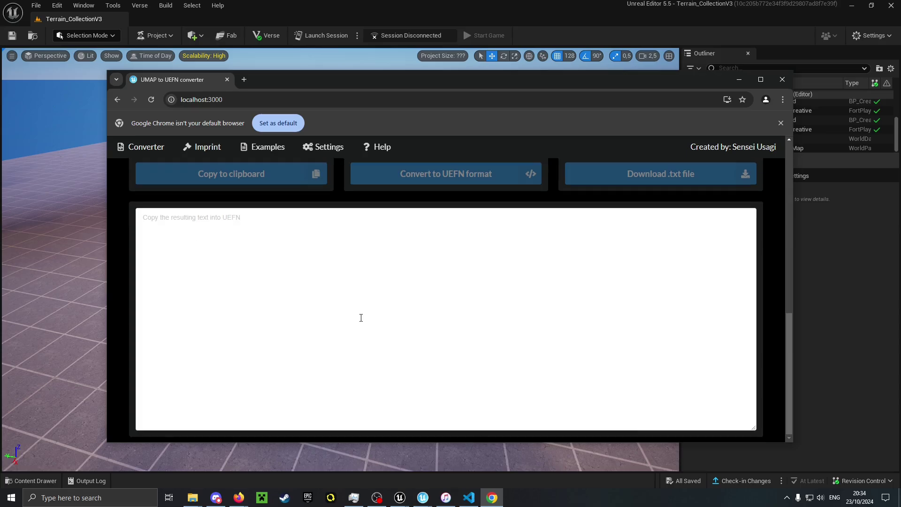
scroll(359, 319, "up", 3)
left_click(193, 496)
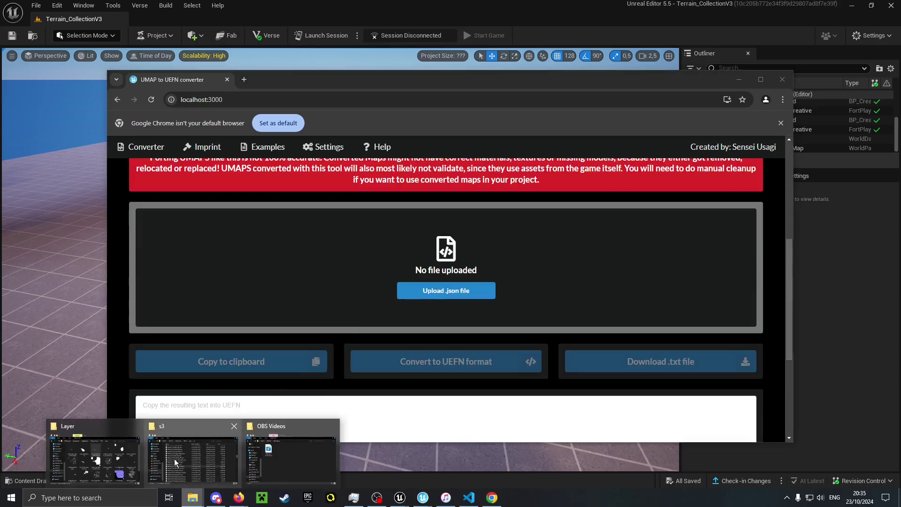
left_click(190, 464)
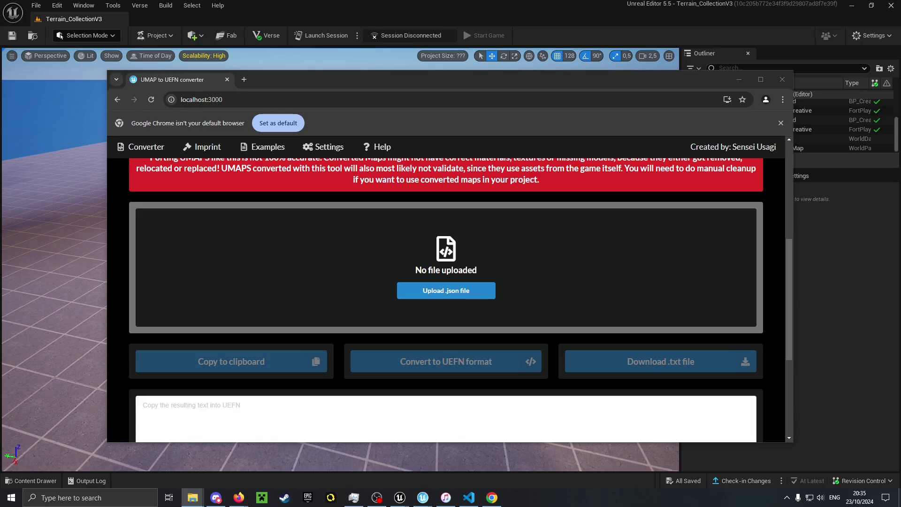
left_click_drag(742, 282, 463, 277)
left_click(413, 369)
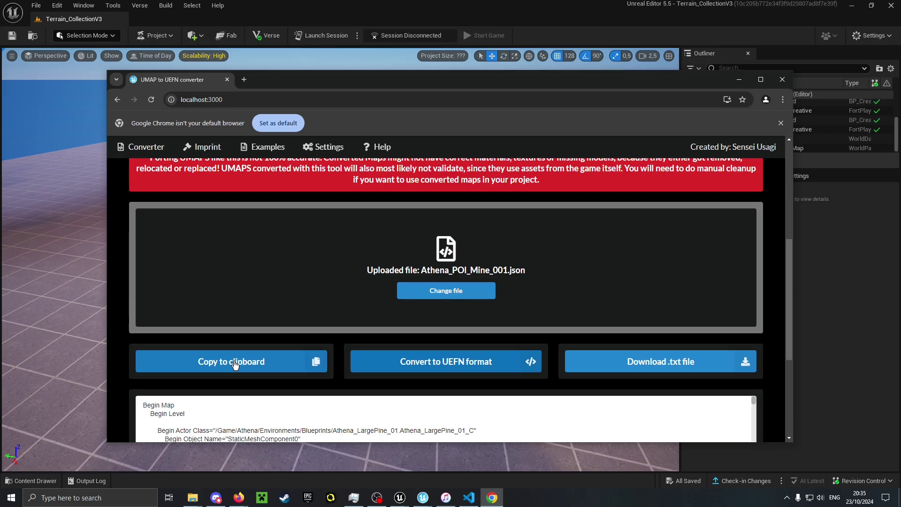
left_click(235, 365)
Switch to UEFN, paste the converted Athena_POI_Mine_001 map into the level and inspect its terrain
key("alt+Tab")
right_click_drag(496, 262, 474, 271)
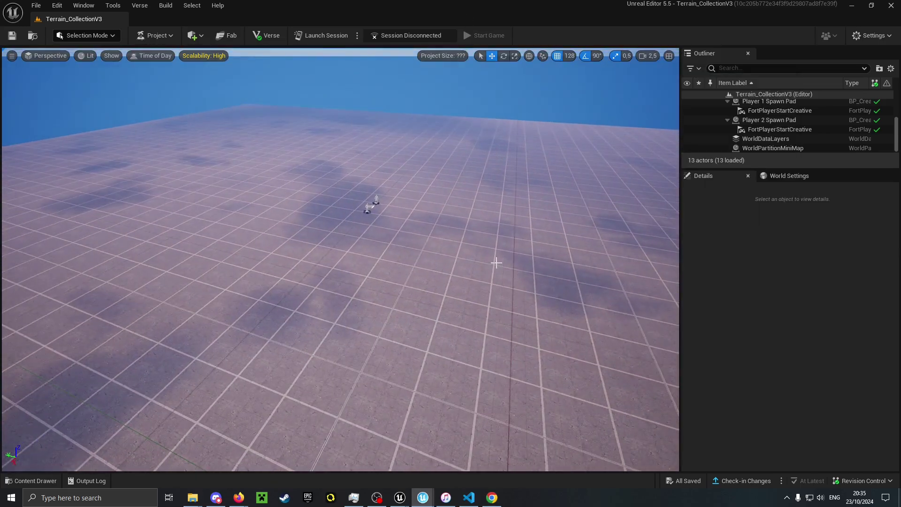
key("ctrl+v")
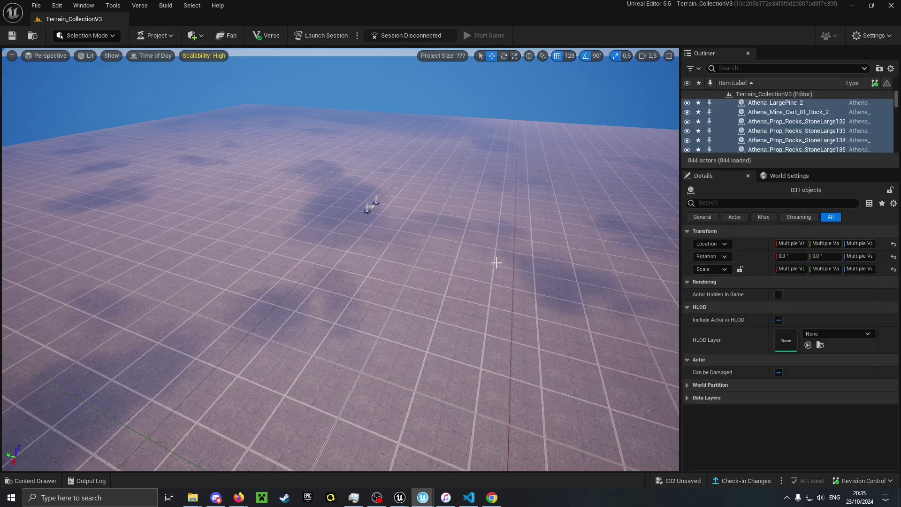
left_click(457, 361)
key("Escape")
right_click_drag(457, 361, 426, 310)
left_click(426, 309)
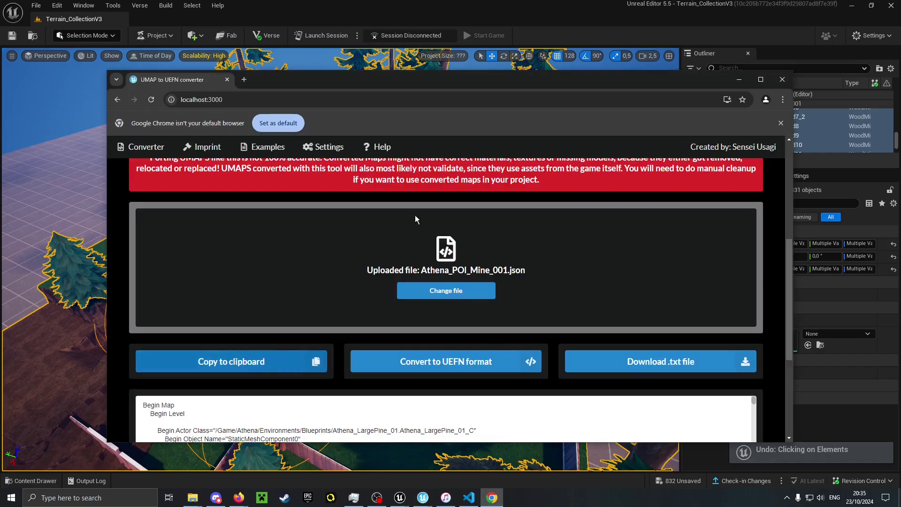
Override the converter's biome detection with Farm Biome
left_click(323, 147)
scroll(544, 293, "down", 4)
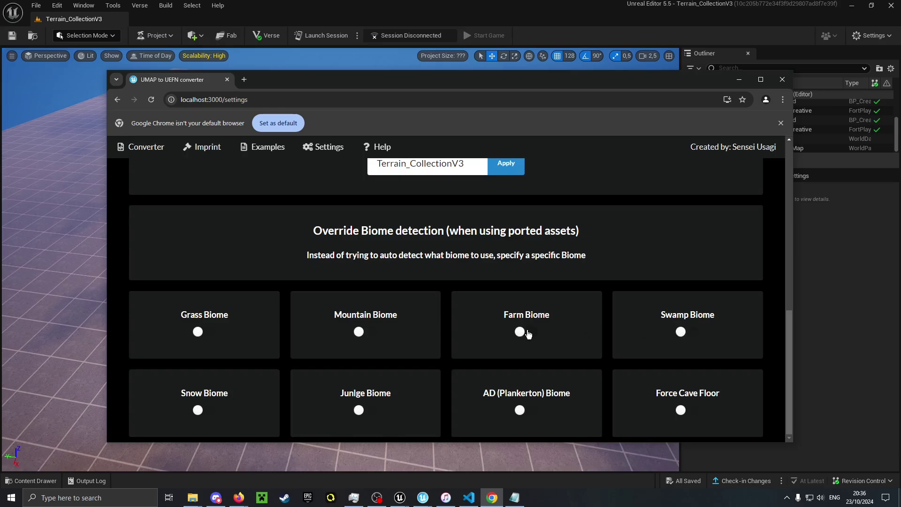
left_click(525, 334)
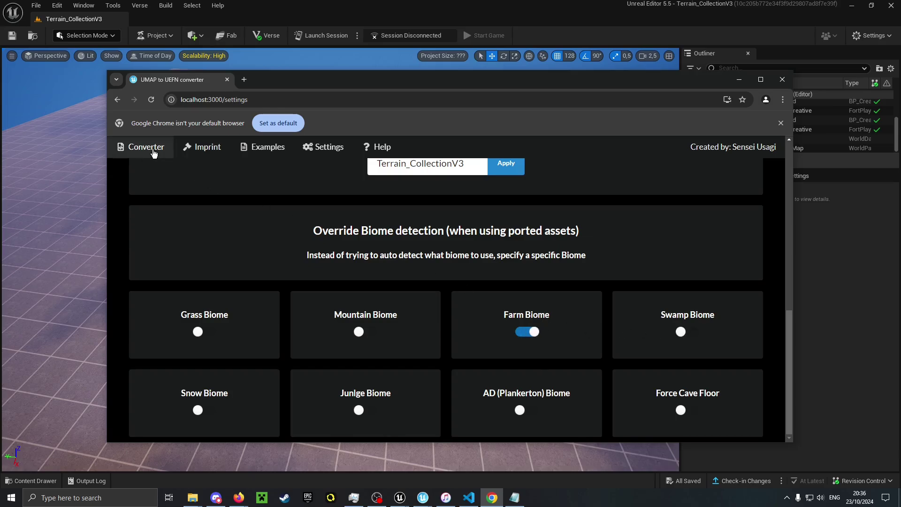
Load the map's JSON file into the converter again and copy its converted text with the farm biome override
left_click(149, 148)
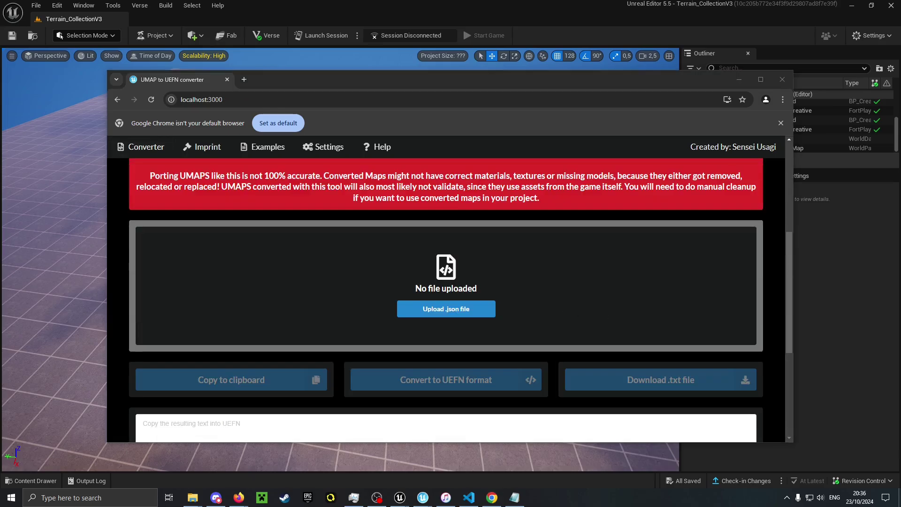
left_click_drag(900, 300, 507, 297)
left_click(302, 379)
Switch back to UEFN and paste the farm-biome version of the map into the level
key("alt+Tab")
right_click_drag(454, 234, 455, 227)
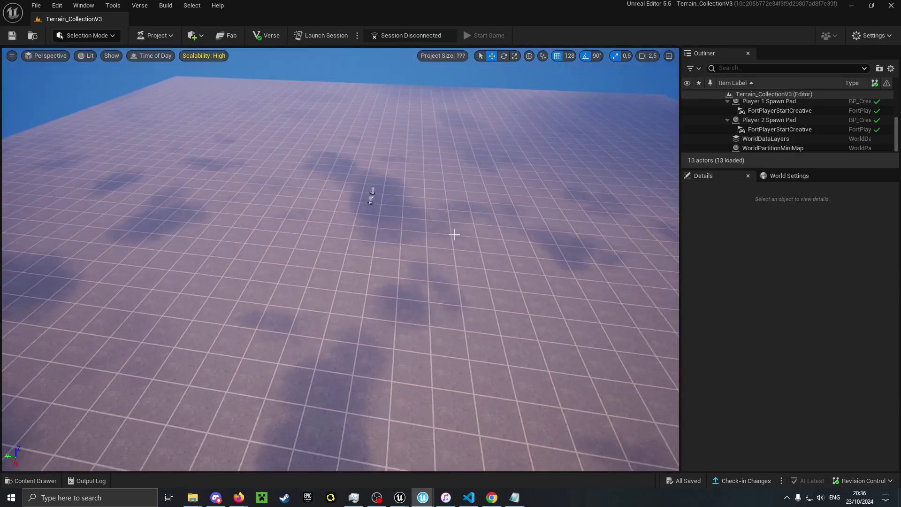
key("ctrl+v")
Clear the selection and examine the pasted map's farm-biome terrain from several viewpoints
right_click_drag(432, 317, 462, 329)
left_click(433, 317)
key("Escape")
key("a")
left_click(416, 326)
right_click_drag(516, 302, 549, 280)
key("w")
right_click_drag(420, 284, 419, 284)
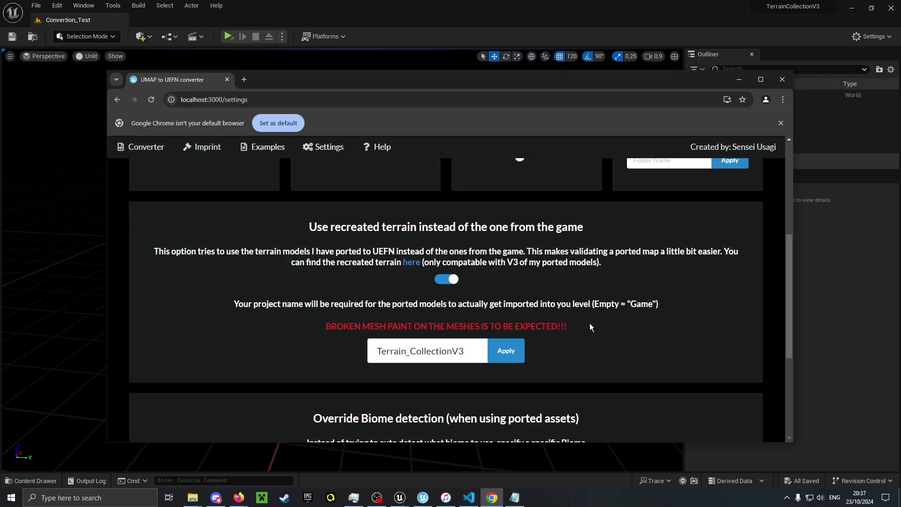
Change the converter's project name for the ported models to Game
scroll(593, 335, "down", 1)
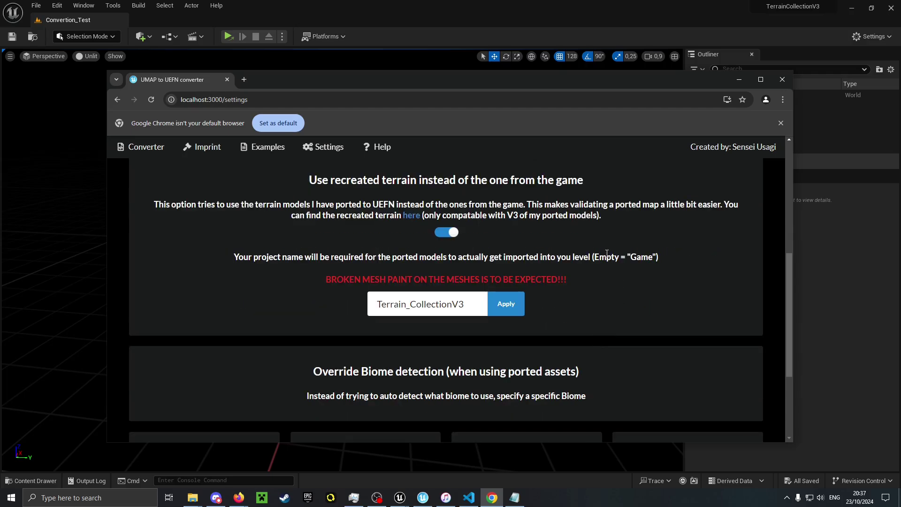
double_click(607, 257)
left_click_drag(469, 304, 382, 306)
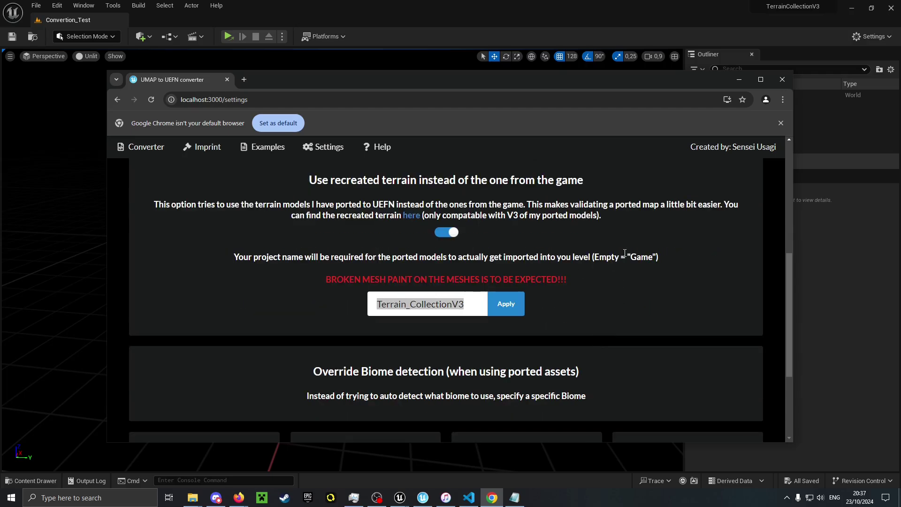
key("BackSpace")
type("Game")
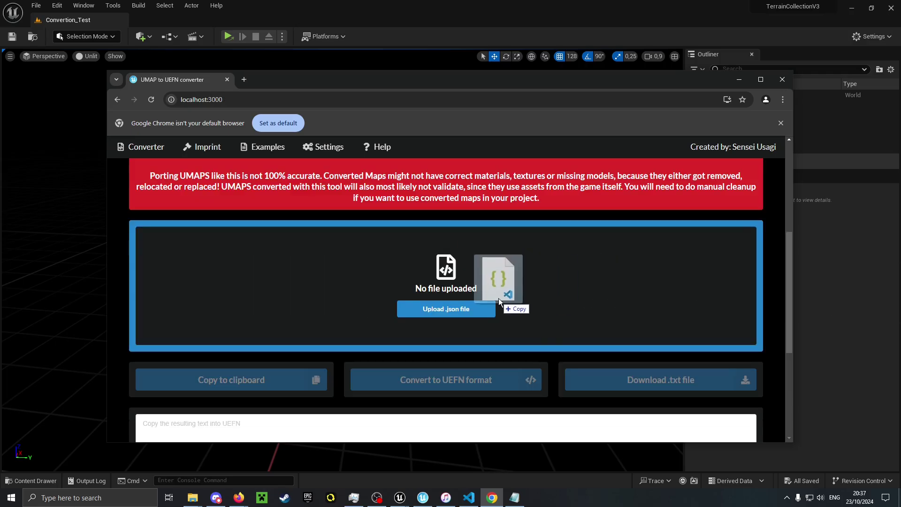
Load the mine map's JSON file into the converter, convert it to UEFN format and copy the result
left_click_drag(498, 298, 488, 305)
left_click(442, 375)
left_click(291, 378)
Switch to Unreal Editor and paste the converted Athena_POI_Mine_001 map into the empty Convertion_Test level
left_click(545, 5)
mouse_move(379, 320)
right_mouse_down()
mouse_move(379, 337)
mouse_move(378, 320)
right_mouse_up()
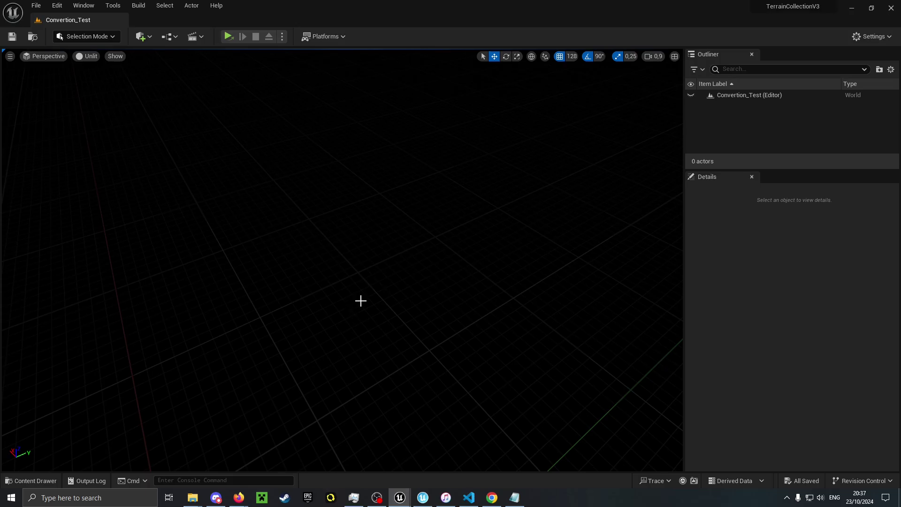
key("ctrl+v")
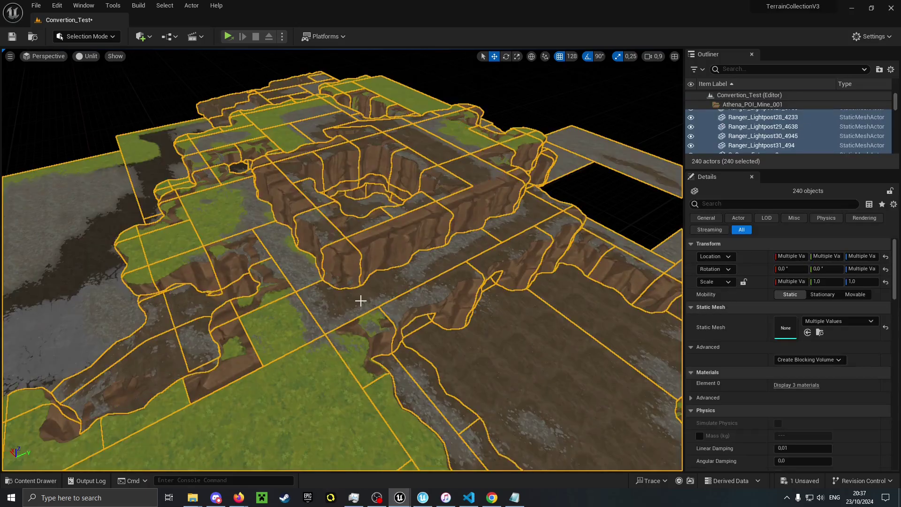
Deselect the pasted mine map and inspect its cliffs, ground and material blending from different sides
right_click_drag(361, 300, 446, 284)
mouse_move(364, 358)
right_mouse_down()
mouse_move(469, 358)
mouse_move(365, 351)
right_mouse_up()
left_click(364, 358)
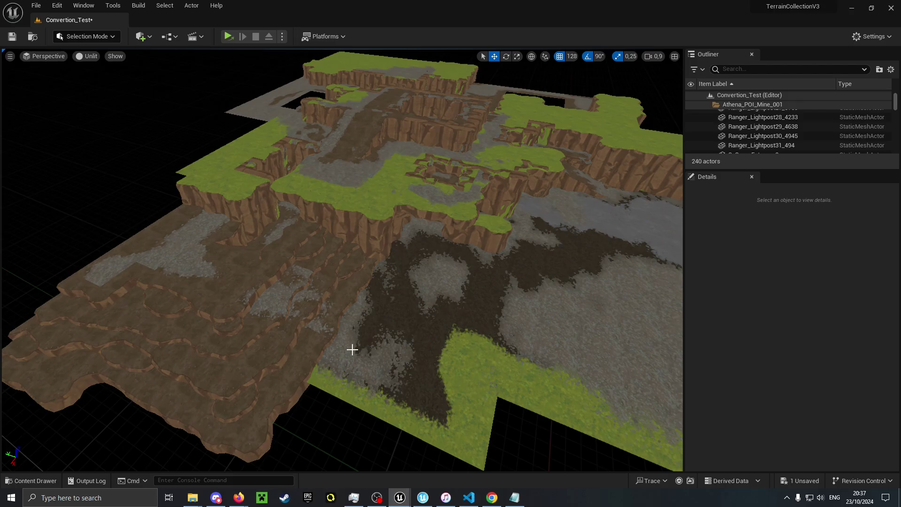
right_click_drag(370, 342, 370, 342)
scroll(371, 342, "down", 3)
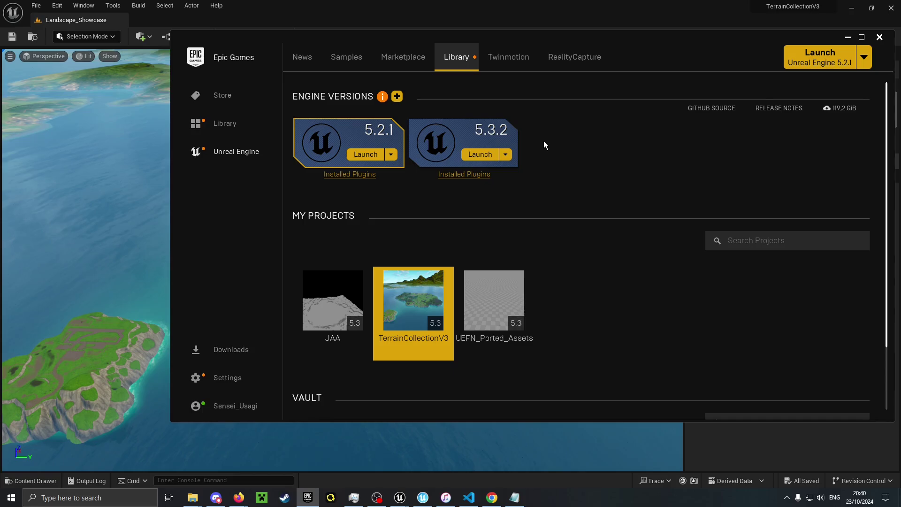
Return from the Epic Games Launcher to the Landscape_Showcase level in Unreal Editor
left_click(506, 4)
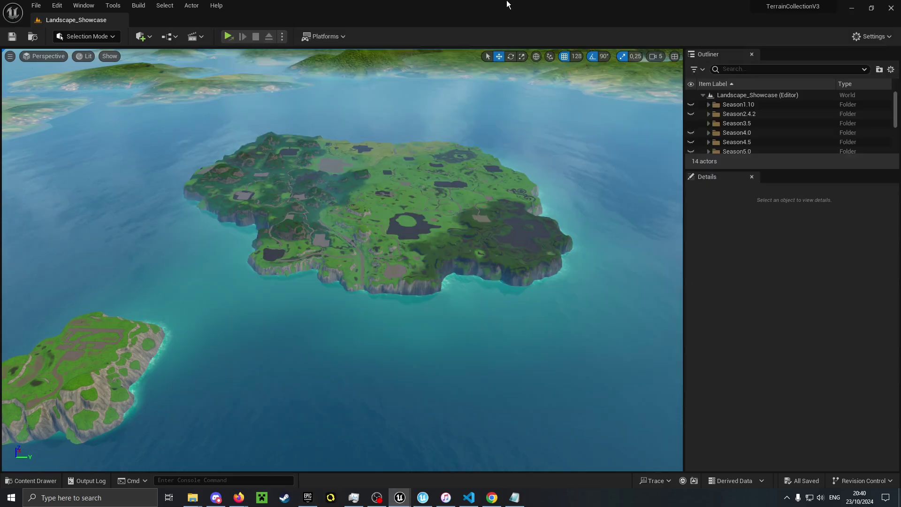